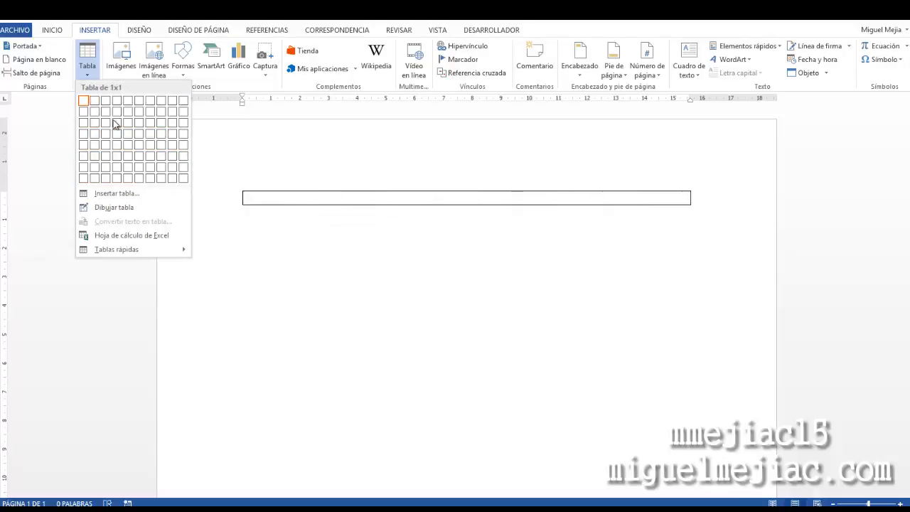
Insert a 10 by 8 table from the quick table grid
click(185, 179)
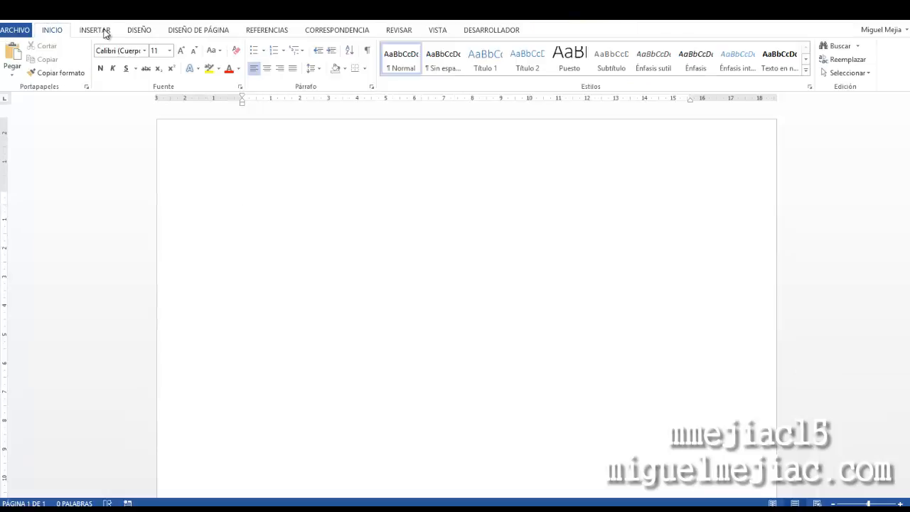
Insert a 30-column table through the Insert Table dialog, then undo the insertion
click(100, 31)
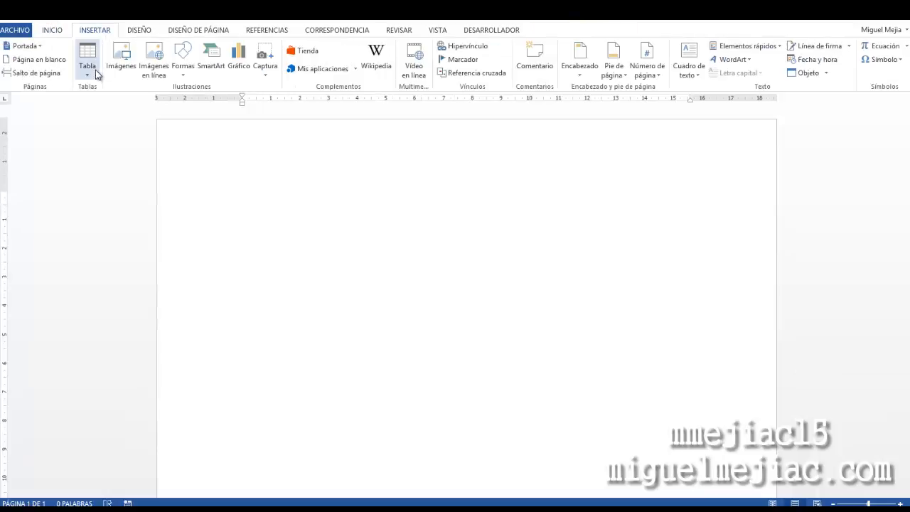
click(95, 69)
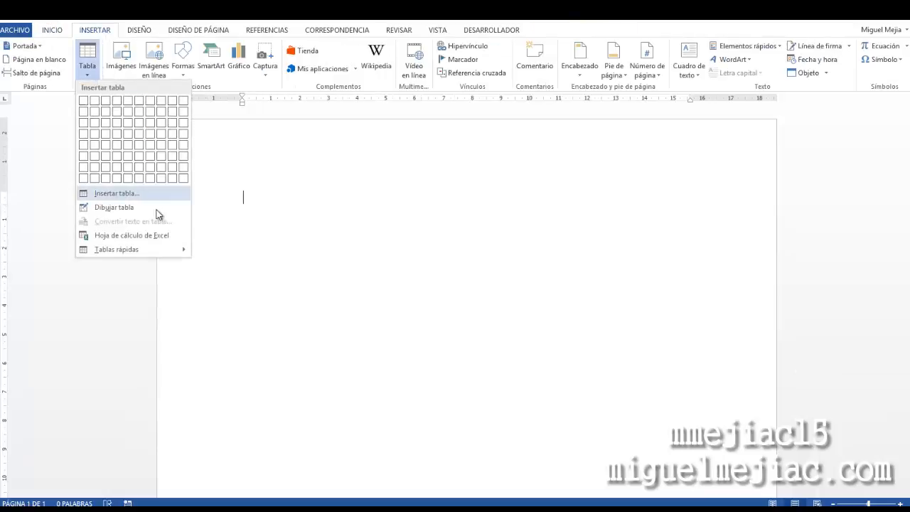
click(131, 192)
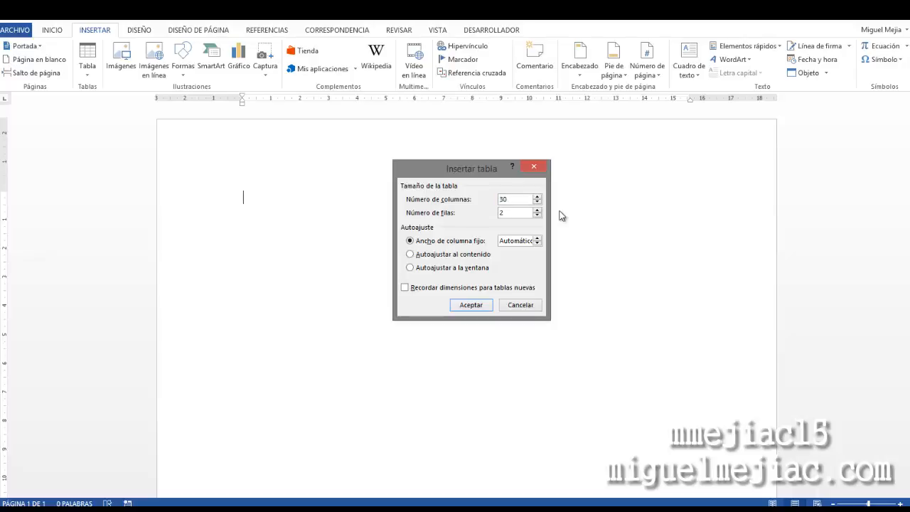
drag(514, 210, 490, 215)
click(468, 307)
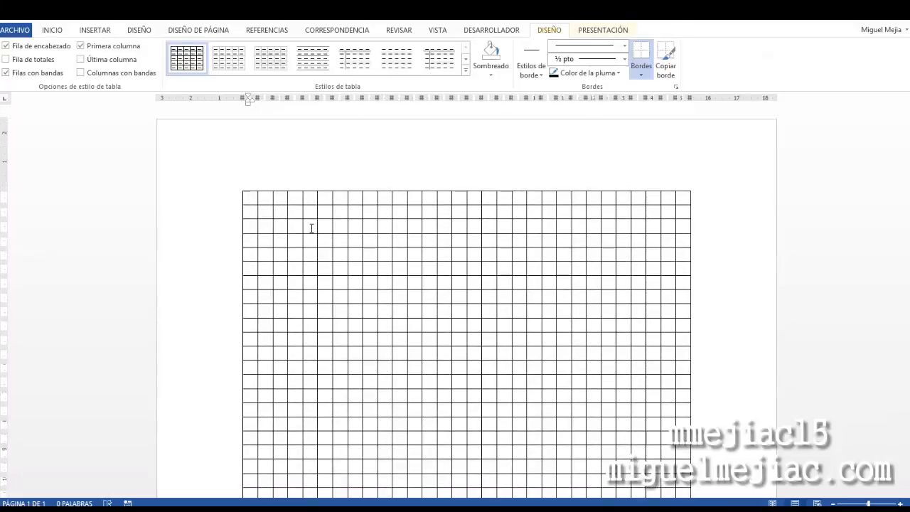
click(311, 228)
key(ctrl+z)
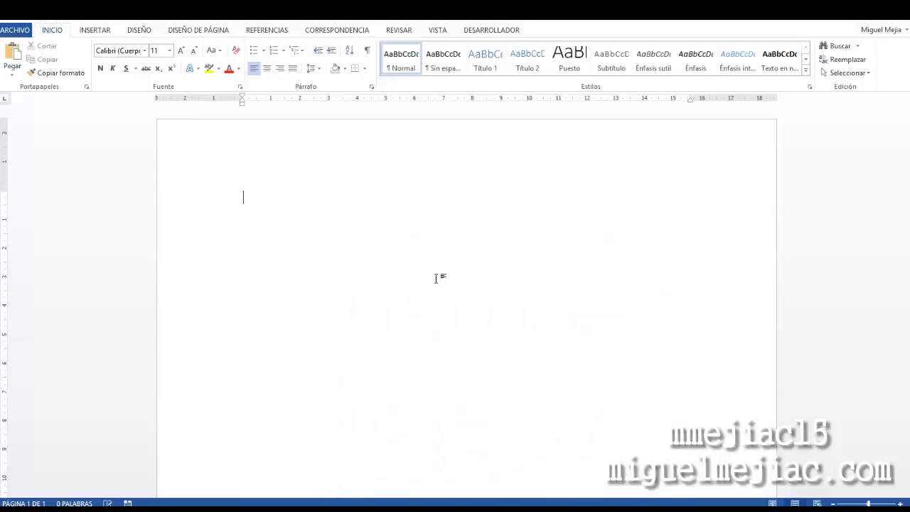
Draw a table outline about 15.85 cm wide and 8.25 cm tall with the Draw Table tool
click(98, 31)
click(96, 74)
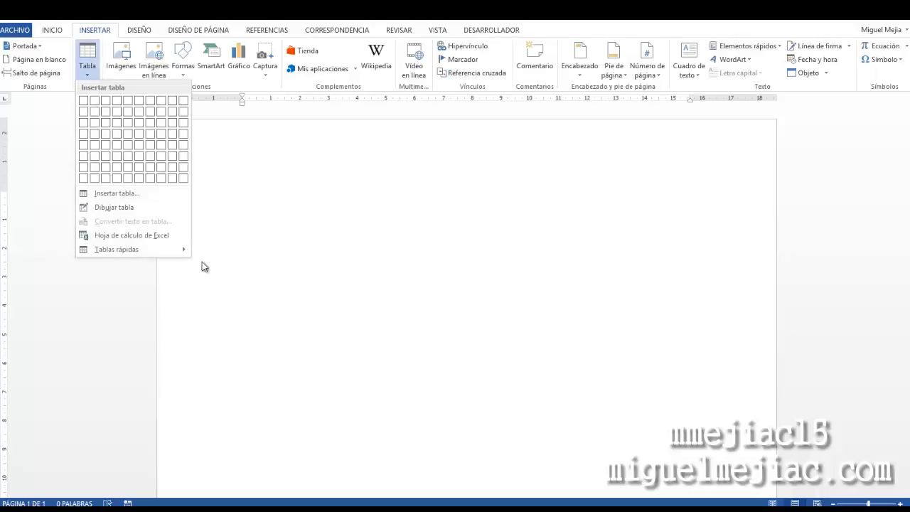
click(121, 206)
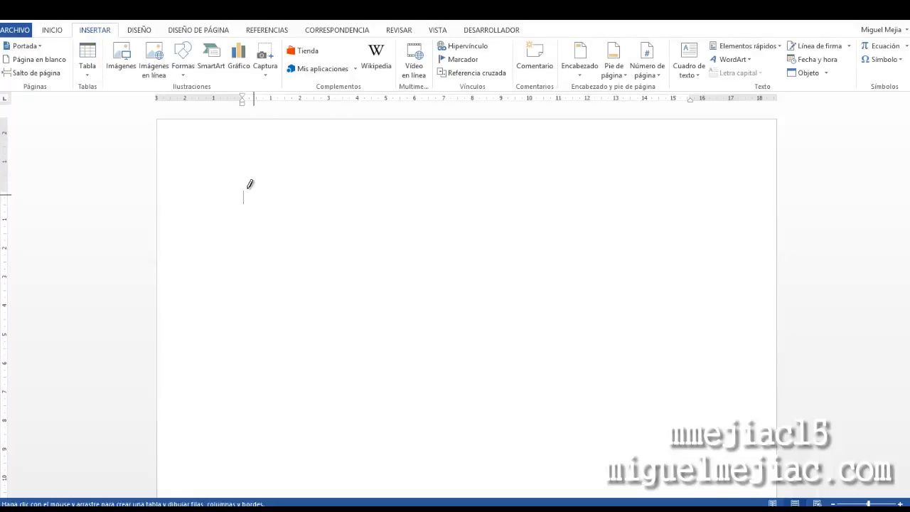
mouse_move(242, 186)
mouse_down()
mouse_move(747, 368)
mouse_move(697, 405)
mouse_move(700, 419)
mouse_up()
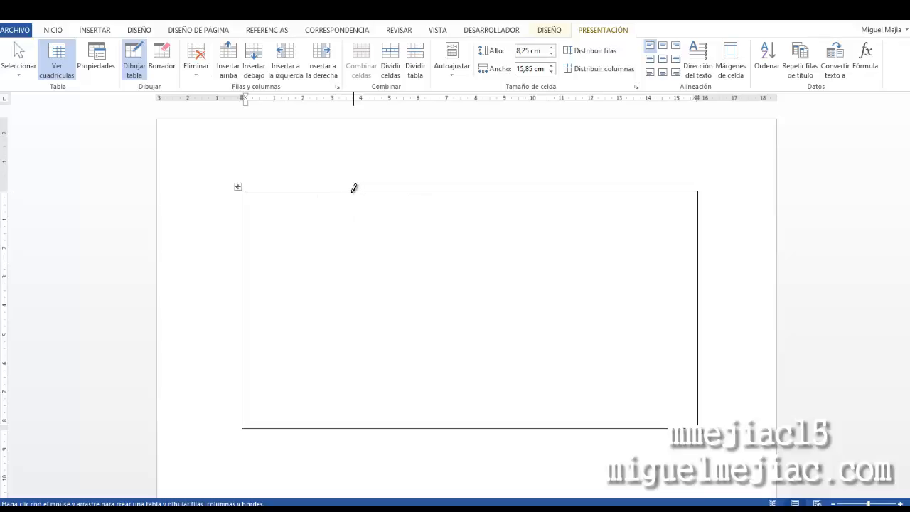
Divide the drawn table into three columns and two rows by drawing two vertical lines and one horizontal line
drag(359, 186, 367, 428)
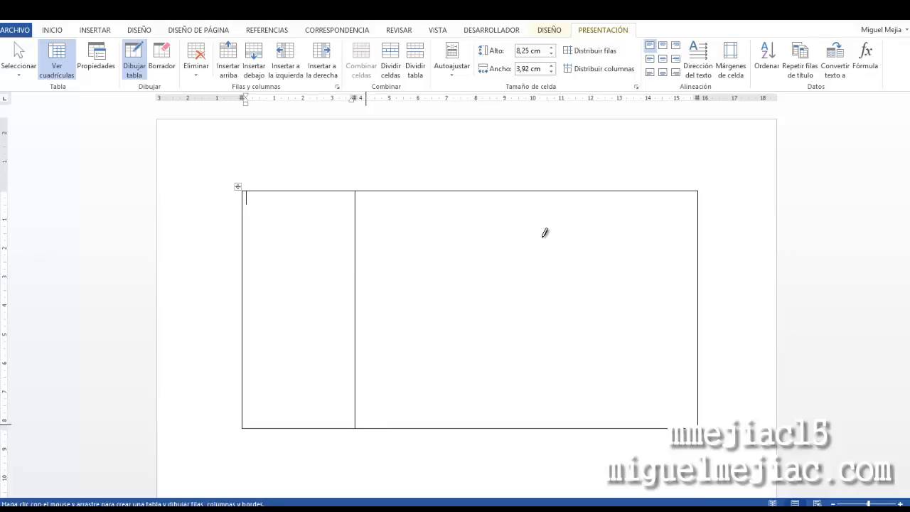
drag(509, 187, 524, 418)
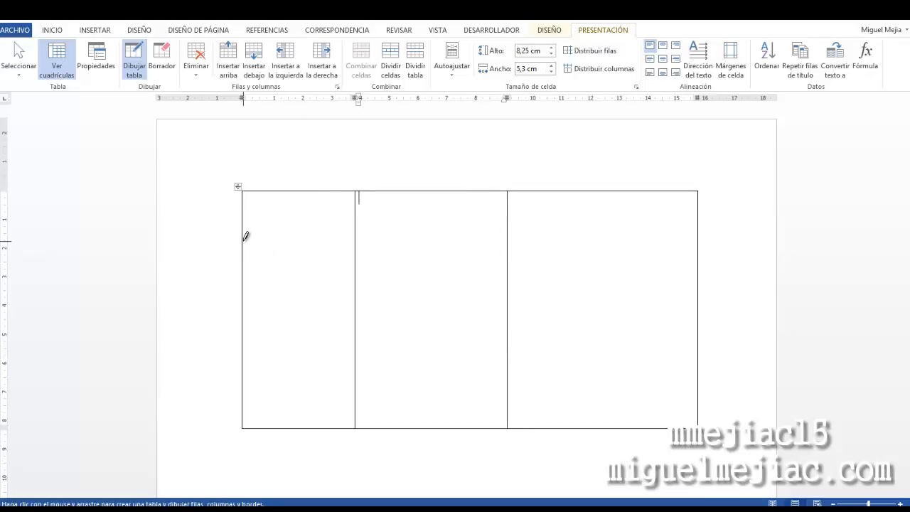
mouse_move(245, 236)
mouse_down()
mouse_move(572, 223)
mouse_move(693, 240)
mouse_up()
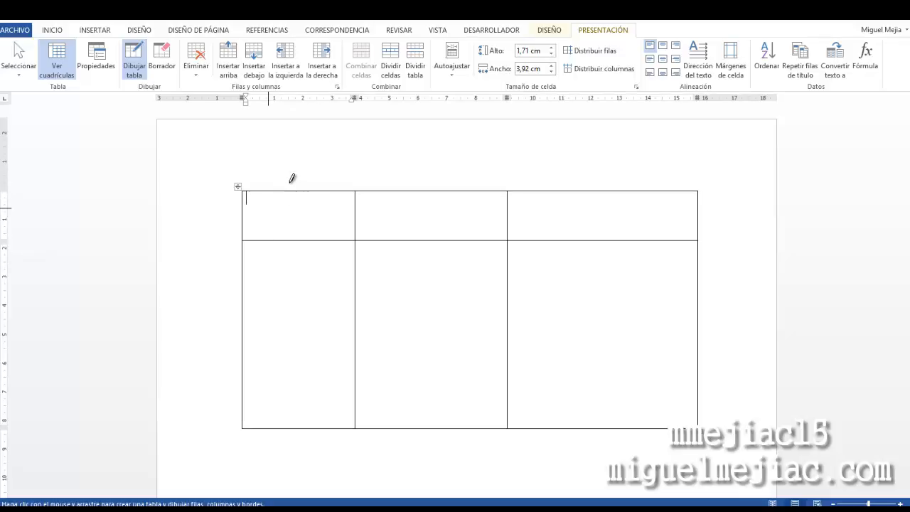
Subdivide the top-left cell and the lower middle cell with additional drawn lines
drag(294, 184, 303, 246)
drag(297, 211, 353, 214)
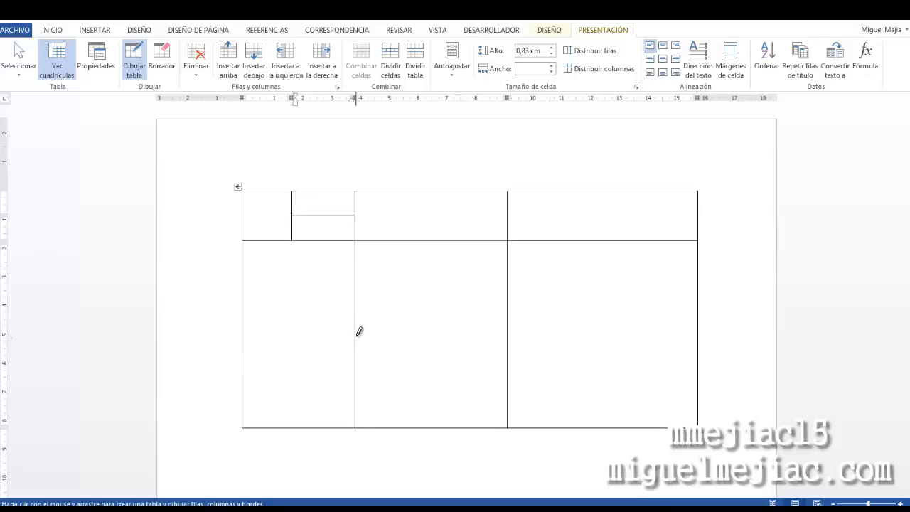
drag(357, 331, 499, 334)
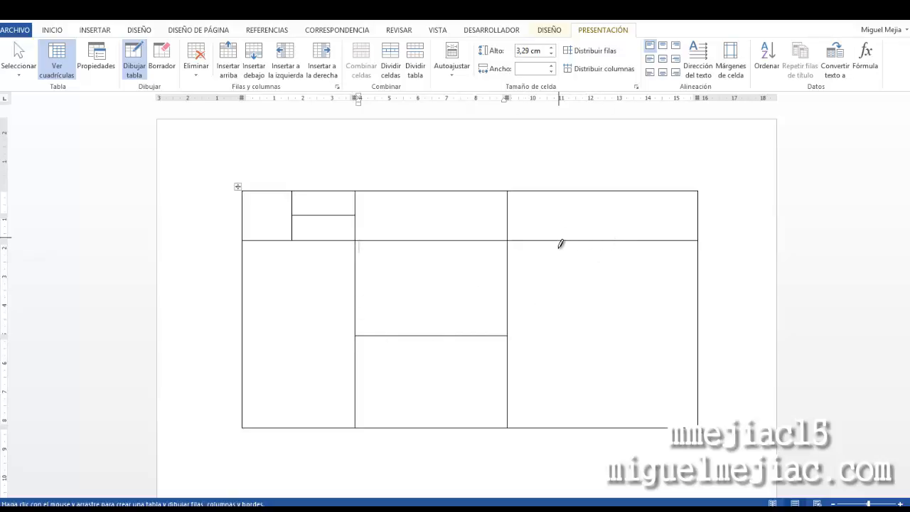
Draw a vertical line splitting the lower right cell, then leave the Draw Table tool
drag(557, 239, 580, 434)
mouse_move(558, 241)
mouse_down()
mouse_move(574, 429)
mouse_move(554, 412)
mouse_move(554, 421)
mouse_up()
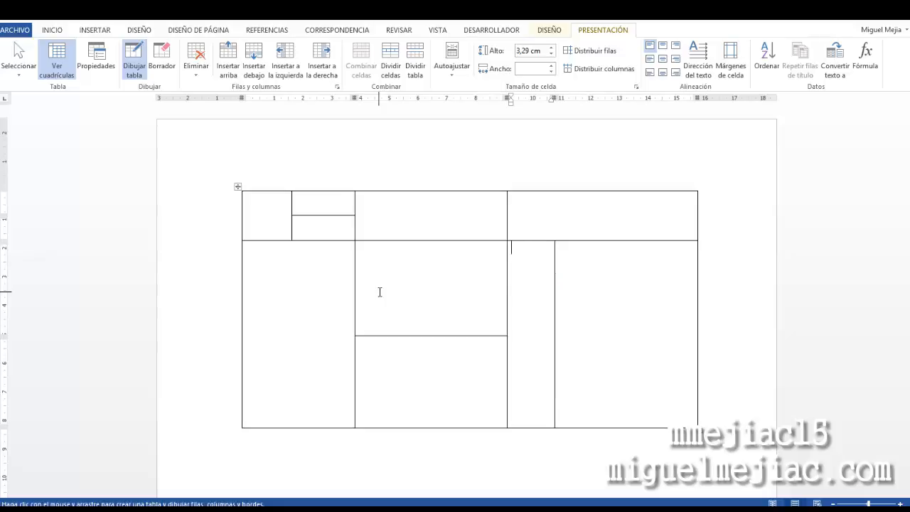
key(Escape)
click(410, 257)
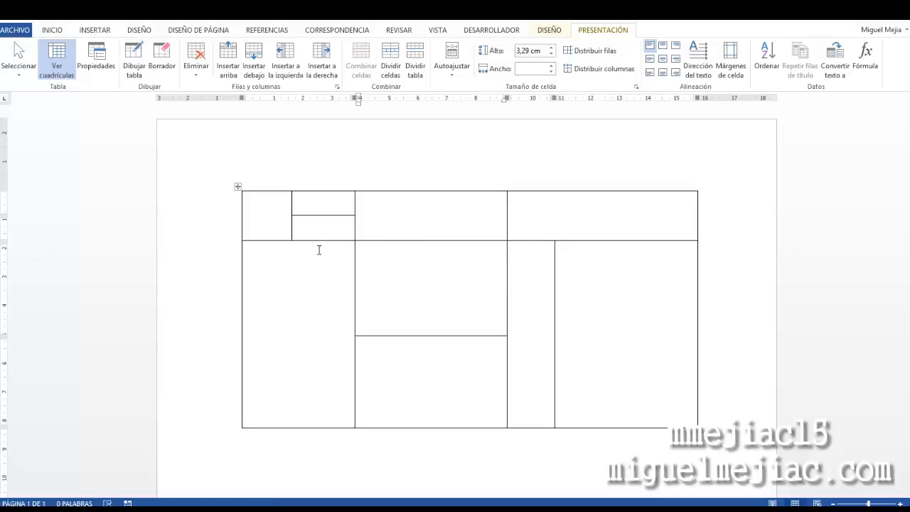
Select the whole drawn table and cut it from the document
click(258, 211)
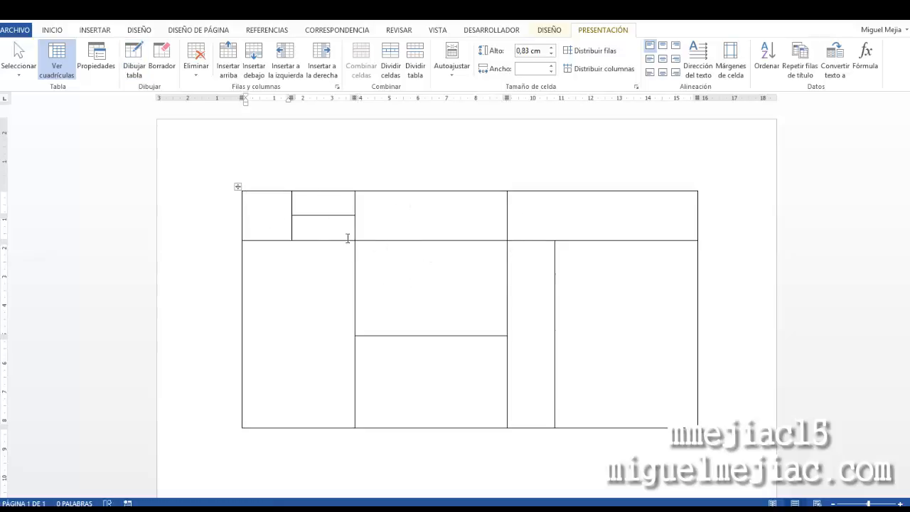
click(234, 187)
right_click(236, 186)
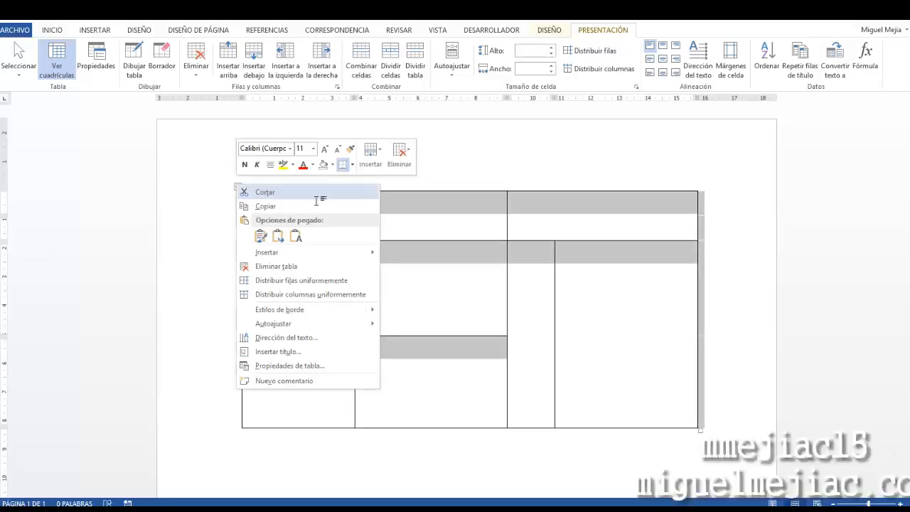
click(316, 199)
Insert a three-column, five-row table through the Insert Table dialog
click(95, 30)
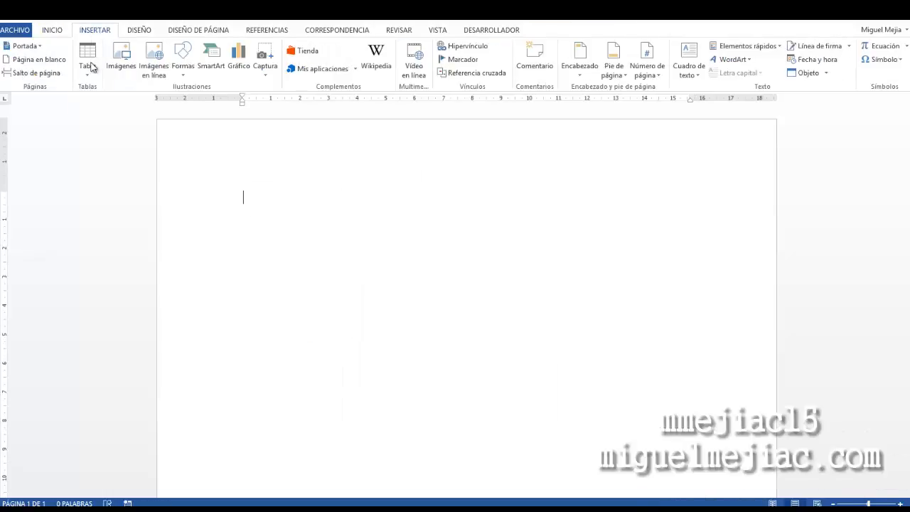
click(89, 63)
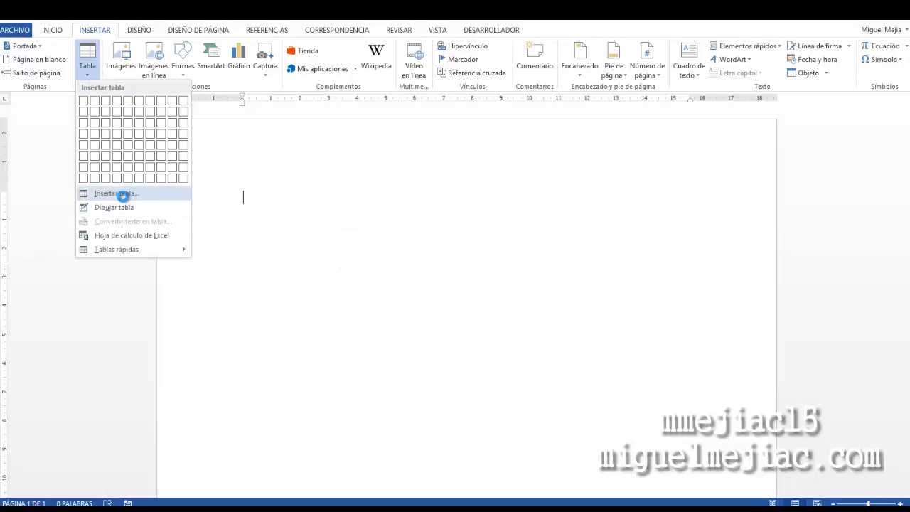
click(117, 193)
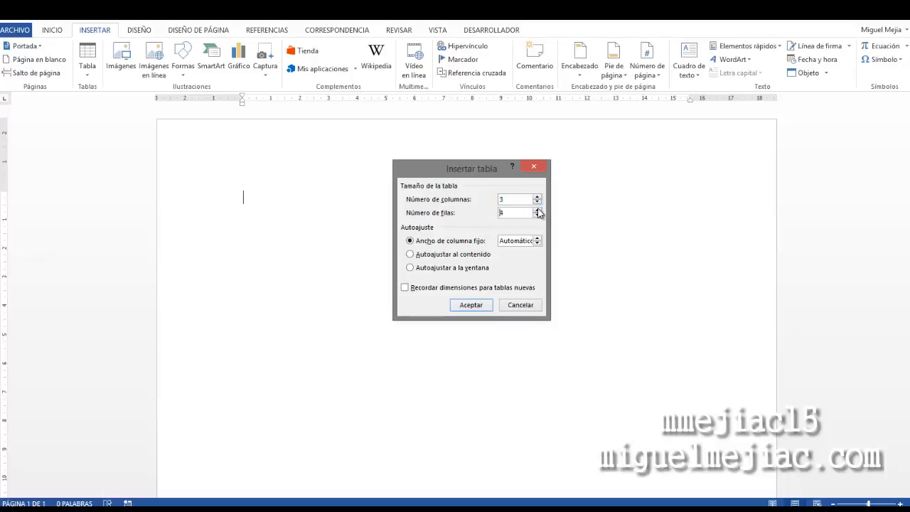
click(468, 306)
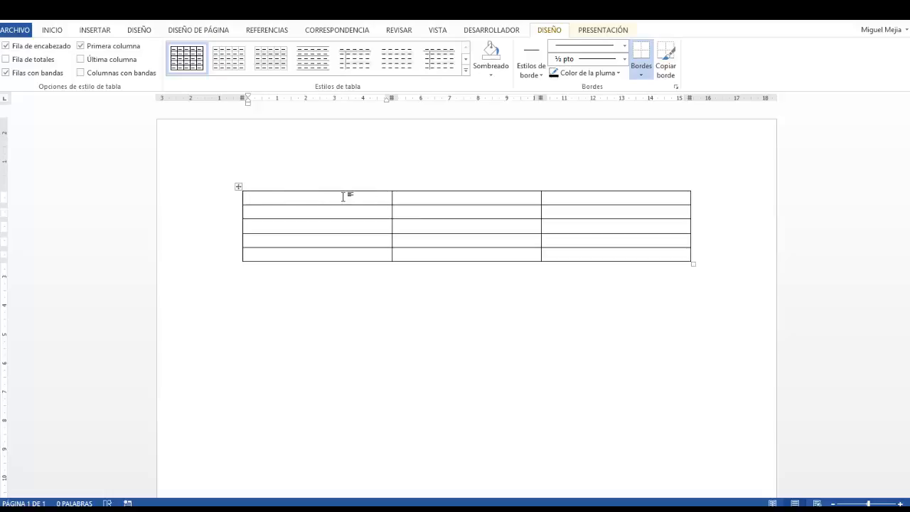
Merge the three cells of the table's first row
drag(342, 196, 581, 207)
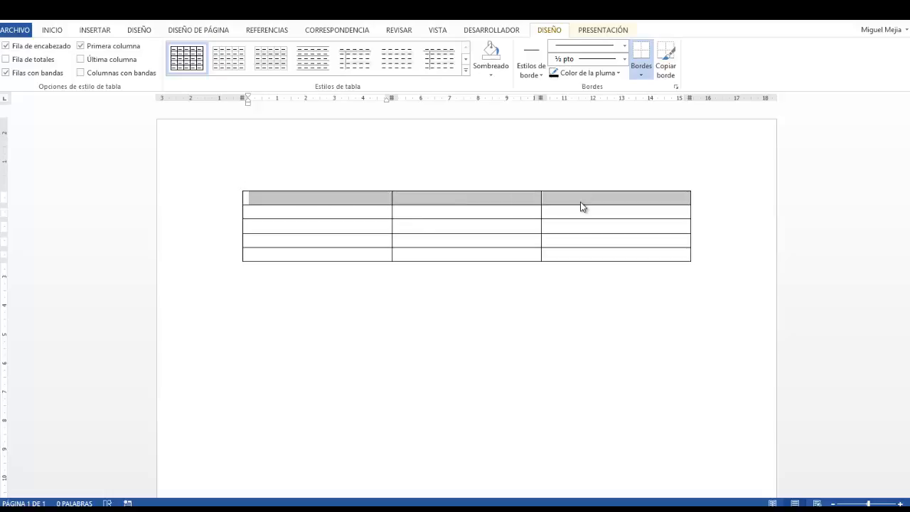
right_click(457, 199)
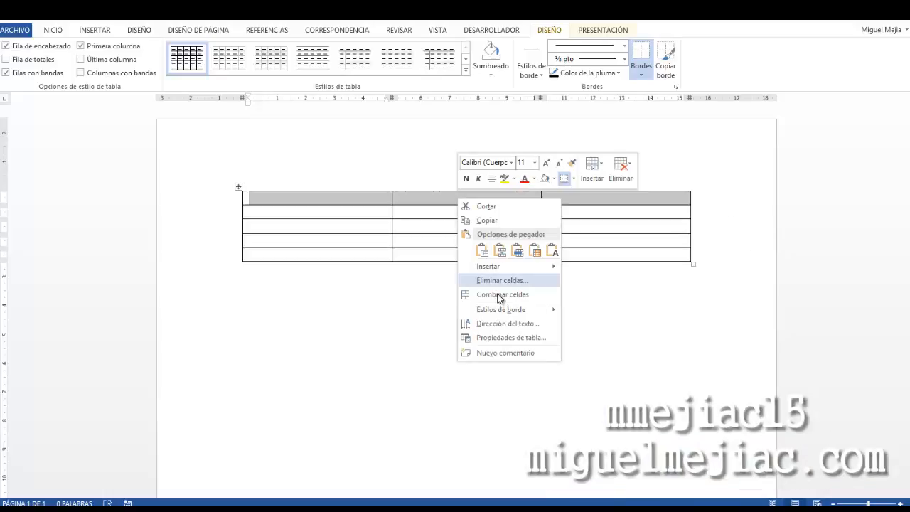
click(502, 297)
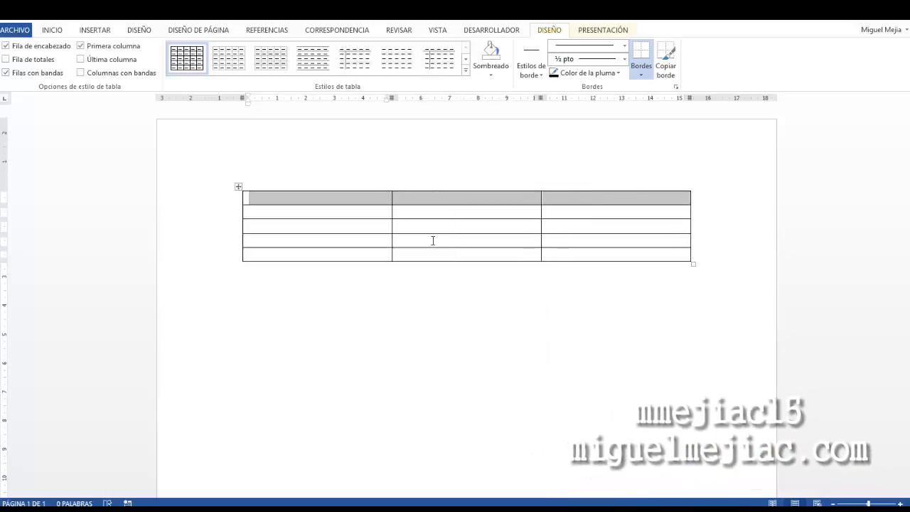
Enter the title Título de la Tabla in the merged first row
click(411, 214)
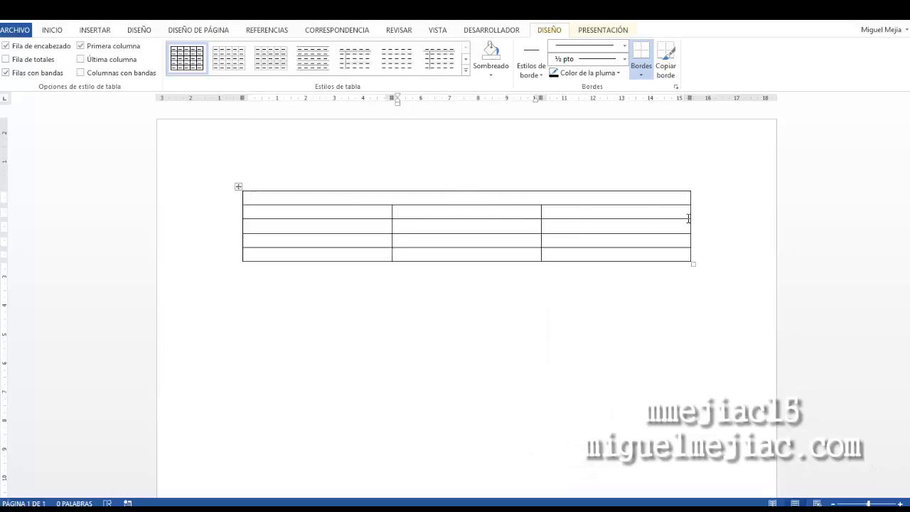
click(399, 194)
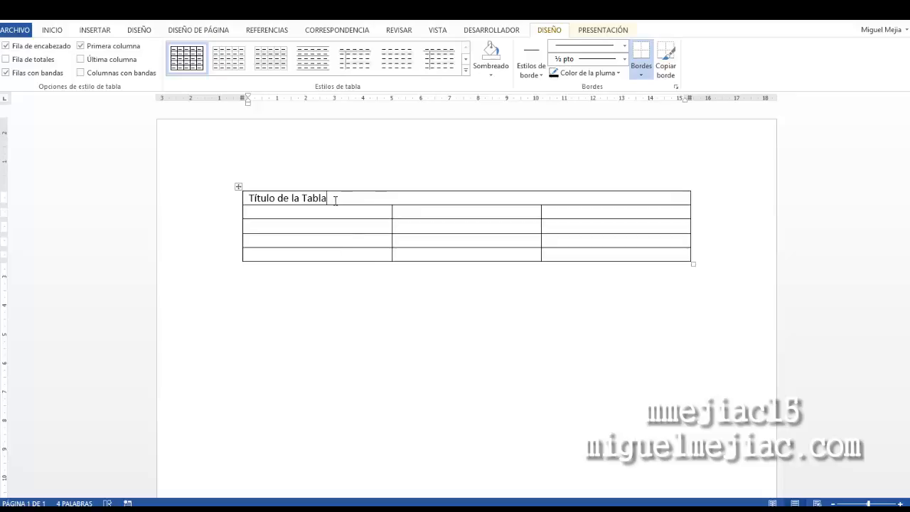
Center the title text and enlarge its font size to 22
click(239, 200)
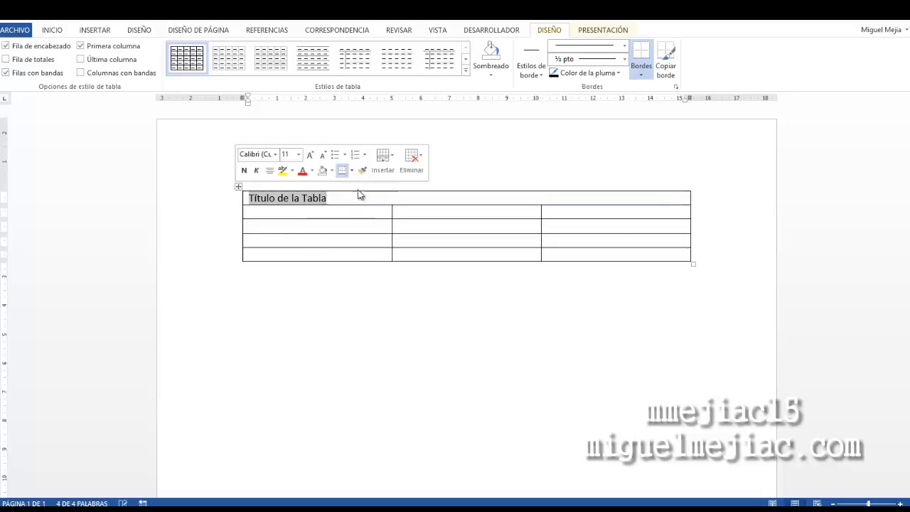
click(55, 31)
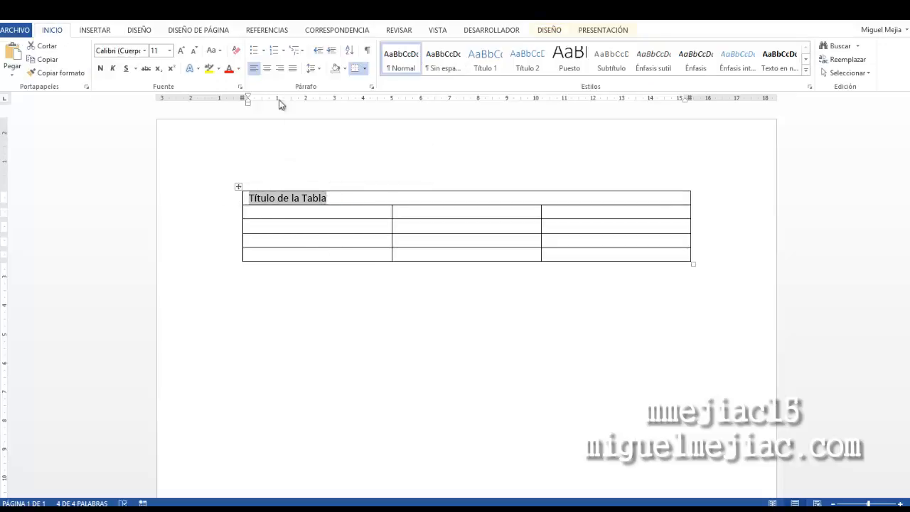
click(267, 69)
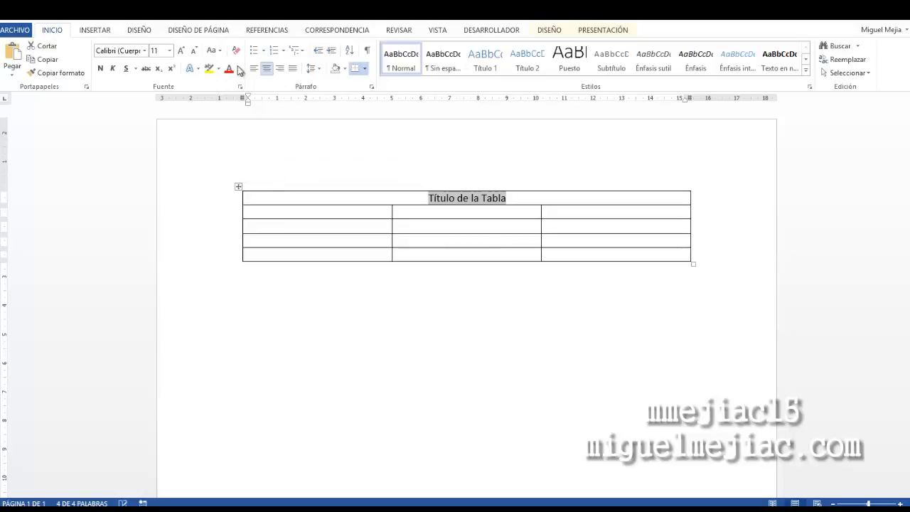
click(182, 51)
click(182, 50)
click(181, 50)
click(182, 51)
click(181, 50)
click(182, 50)
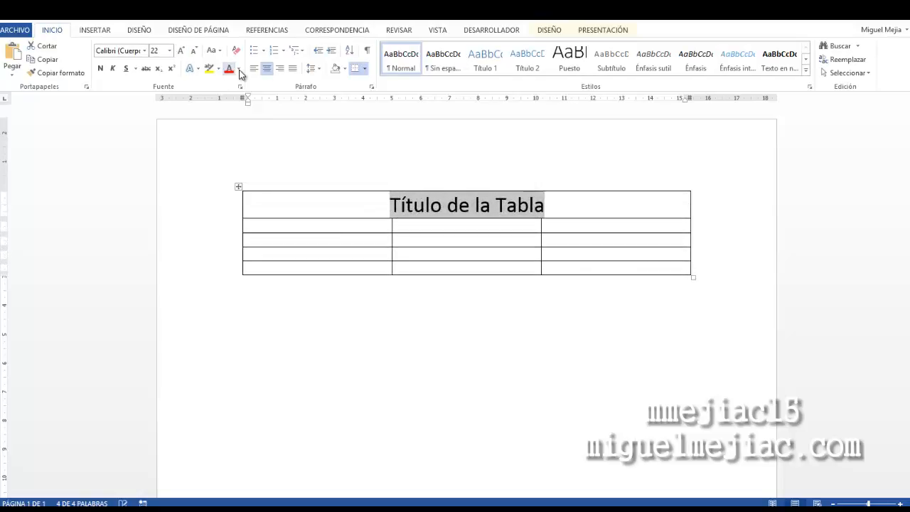
Color the title text dark blue-gray from the theme colors
click(239, 69)
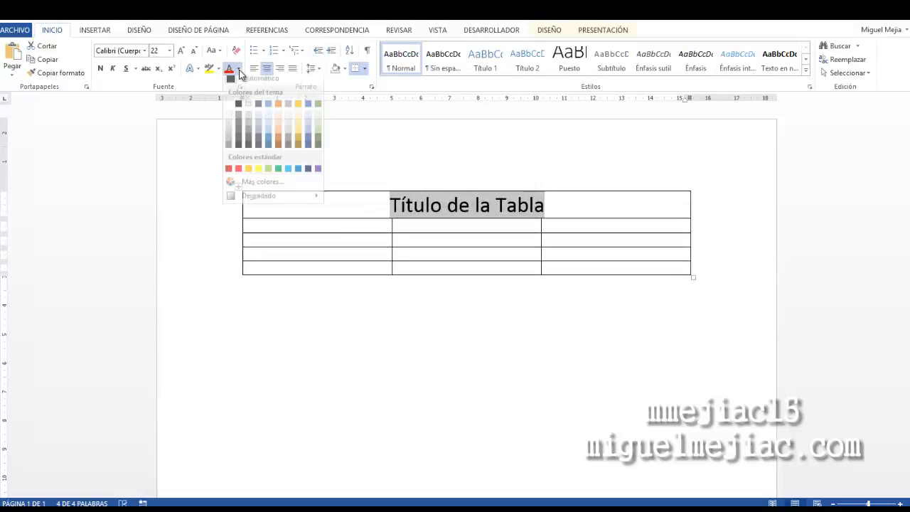
click(258, 104)
click(563, 205)
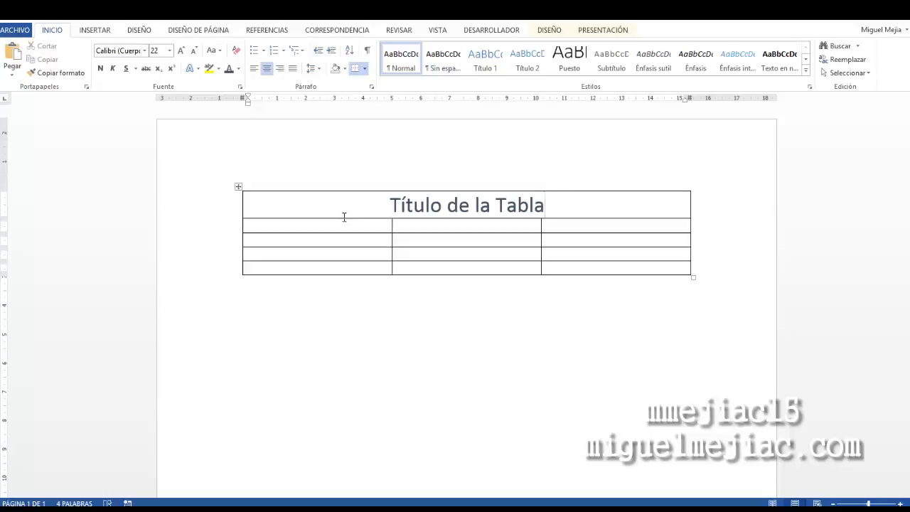
Make the title row taller and narrow the first column of the lower rows by moving its border left
drag(344, 219, 355, 239)
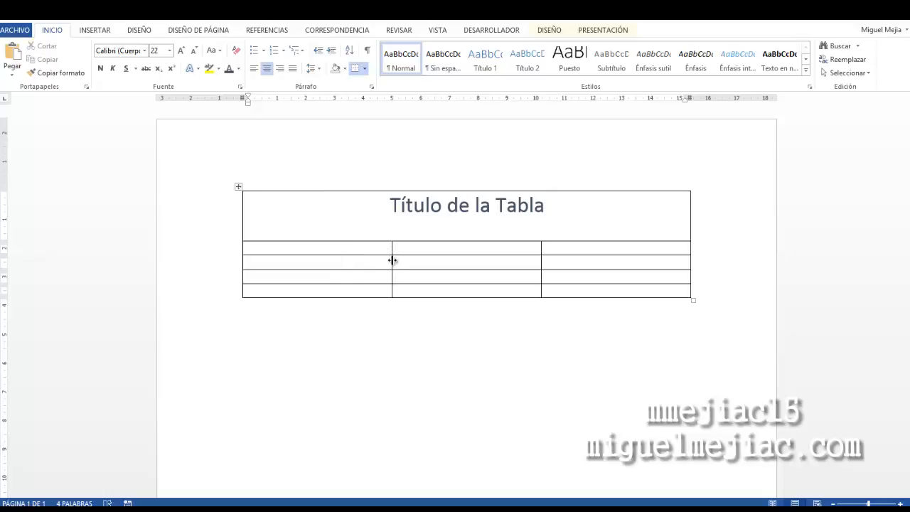
drag(391, 261, 300, 261)
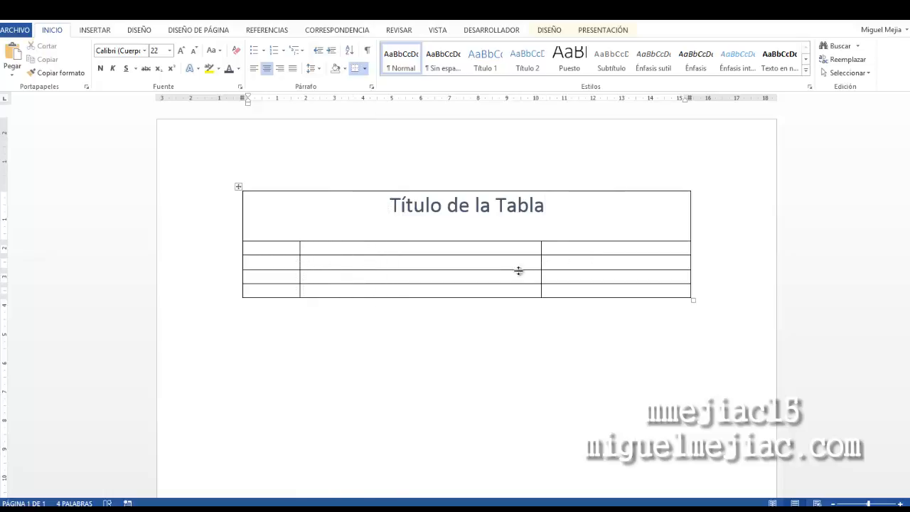
Move the border between the second and third columns to the left to widen the third column
drag(539, 263, 516, 267)
click(481, 275)
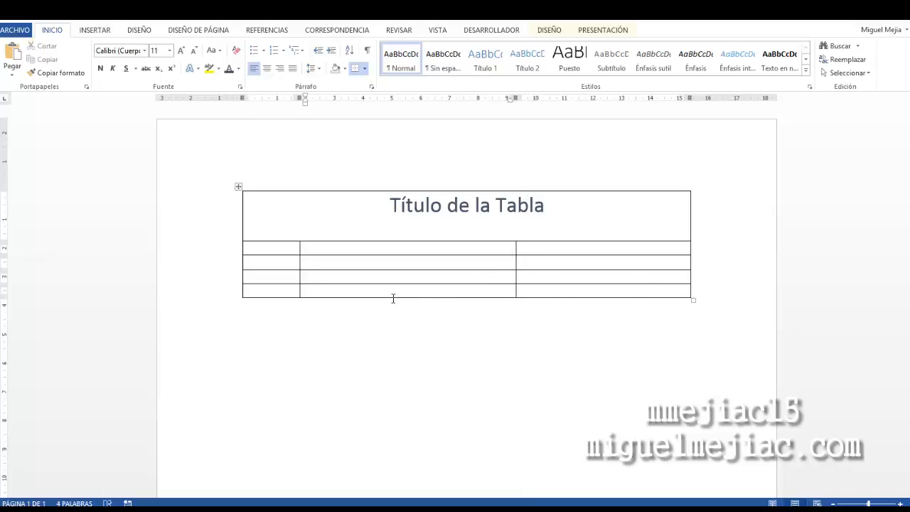
Extend the table's bottom border downward to make the lower rows taller
drag(392, 296, 400, 378)
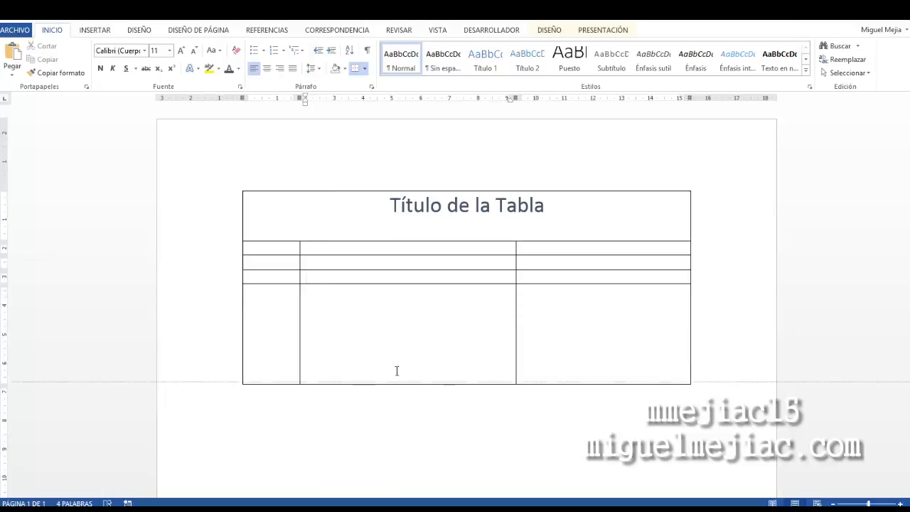
click(408, 329)
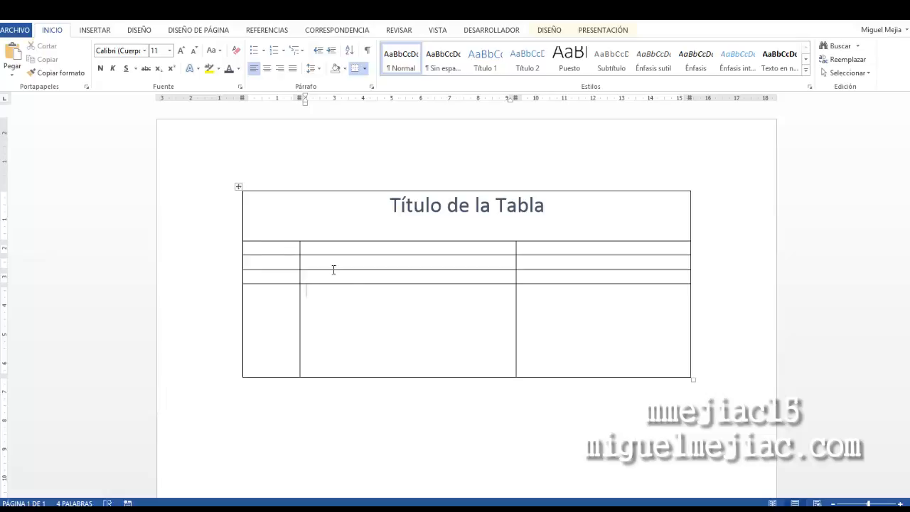
Distribute the four lower rows evenly so they share the same height
mouse_move(334, 270)
mouse_down()
mouse_move(461, 309)
mouse_move(563, 362)
mouse_up()
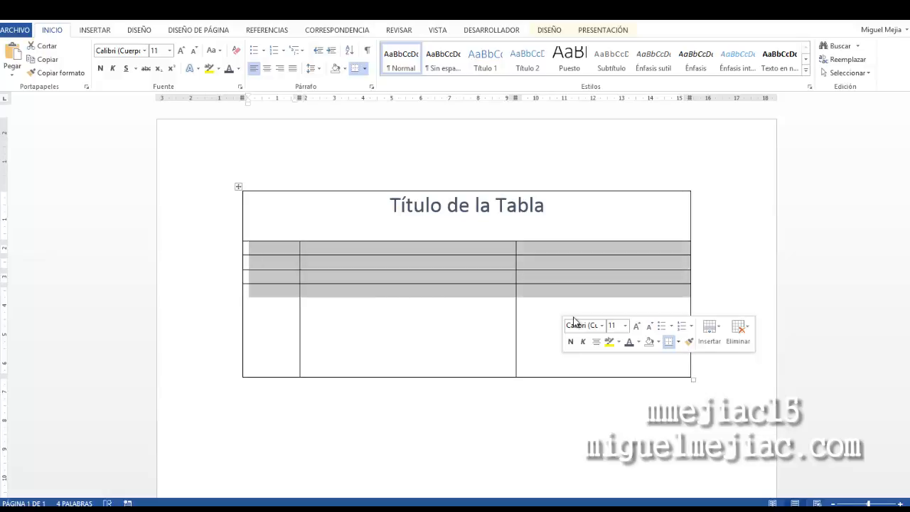
click(563, 31)
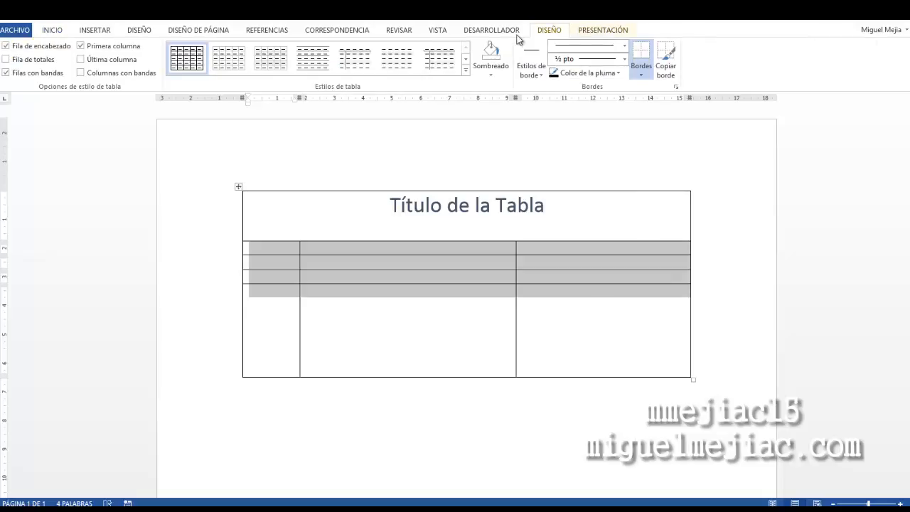
click(597, 32)
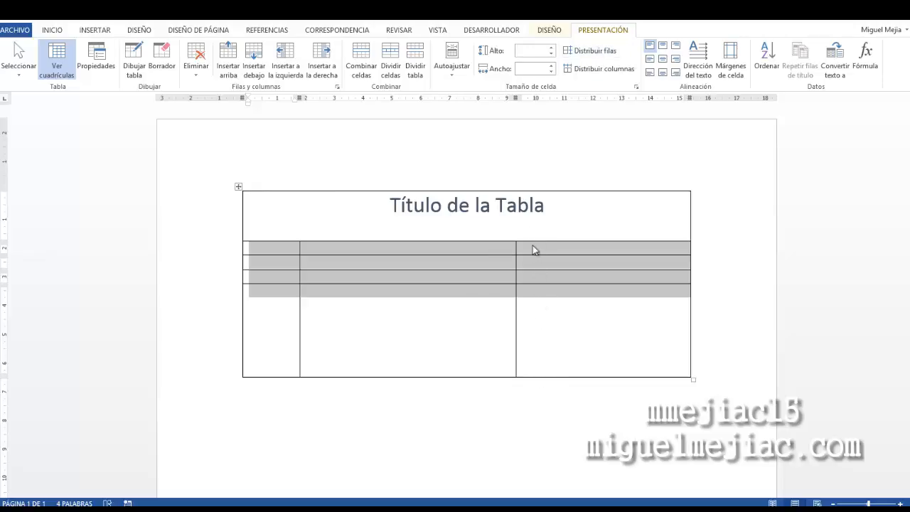
click(584, 54)
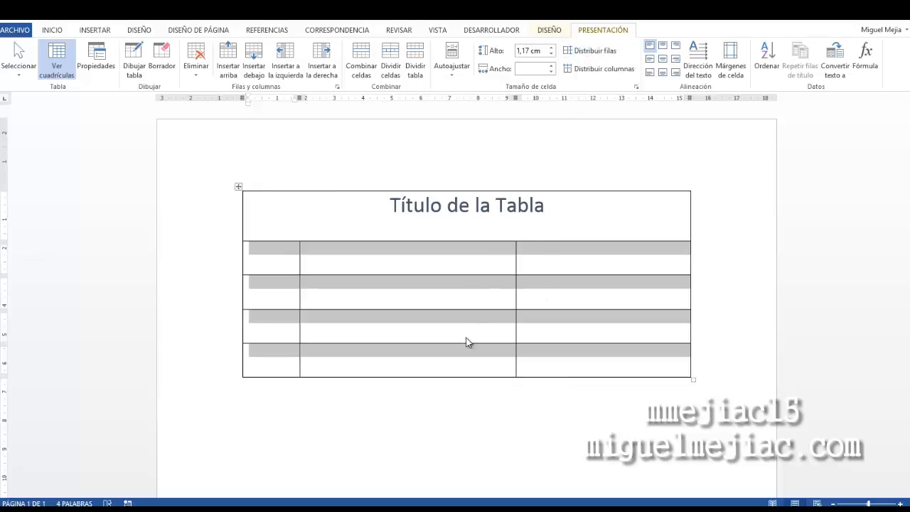
click(455, 288)
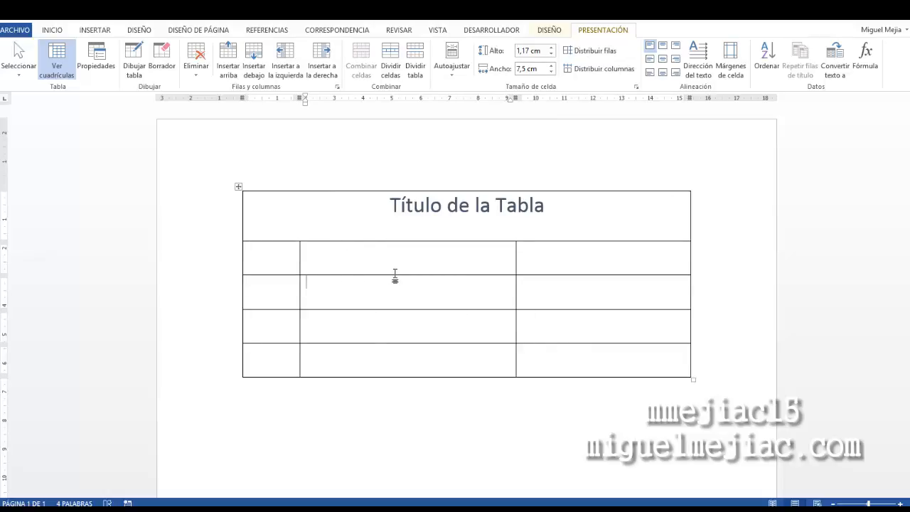
Fill the first column's four lower cells with Texto 1, Texto 2, Texto 3 and Texto 4
click(259, 254)
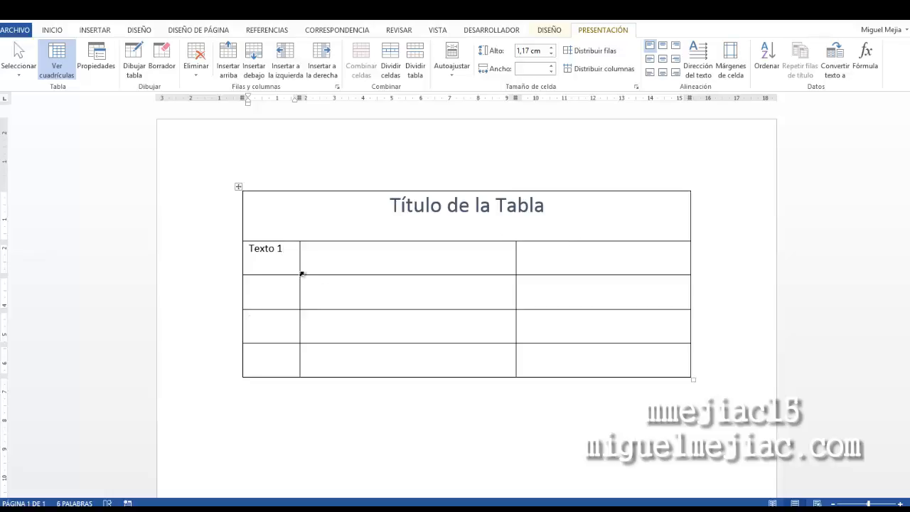
double_click(293, 251)
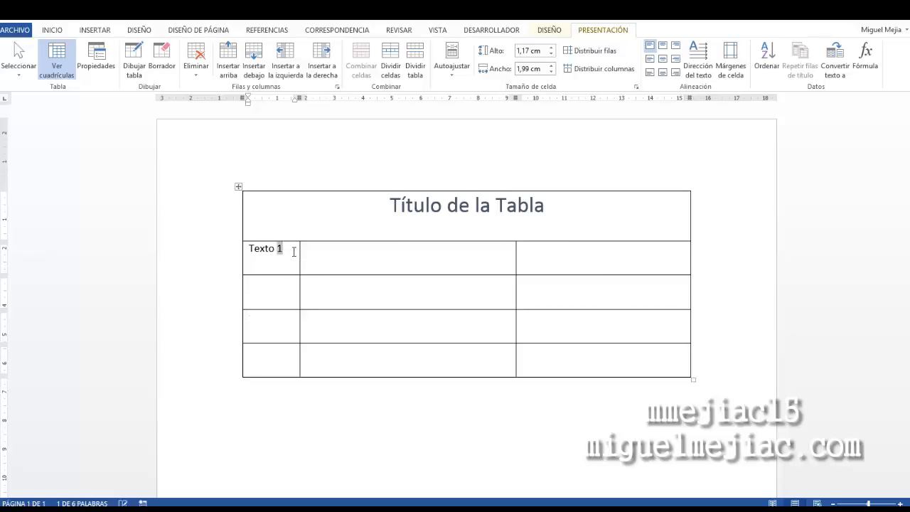
triple_click(294, 252)
key(ctrl+c)
key(Down)
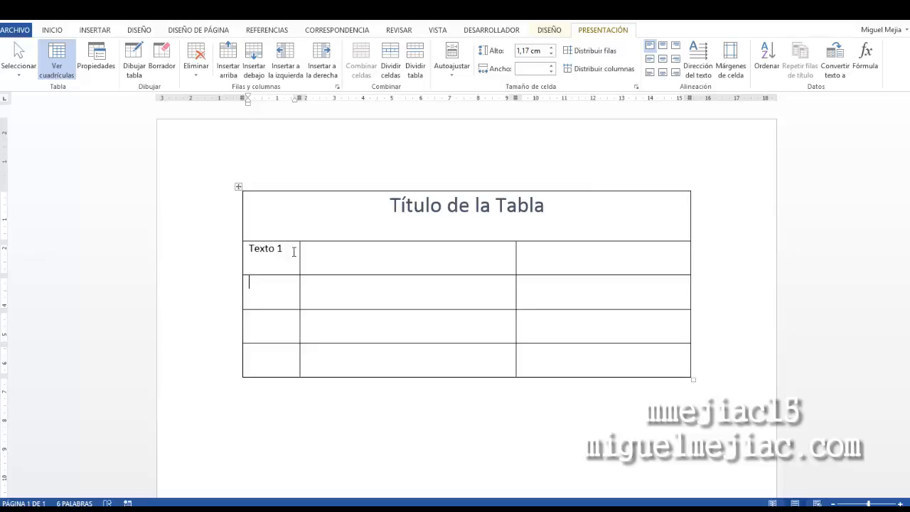
key(ctrl+v)
key(BackSpace)
key(ctrl+v)
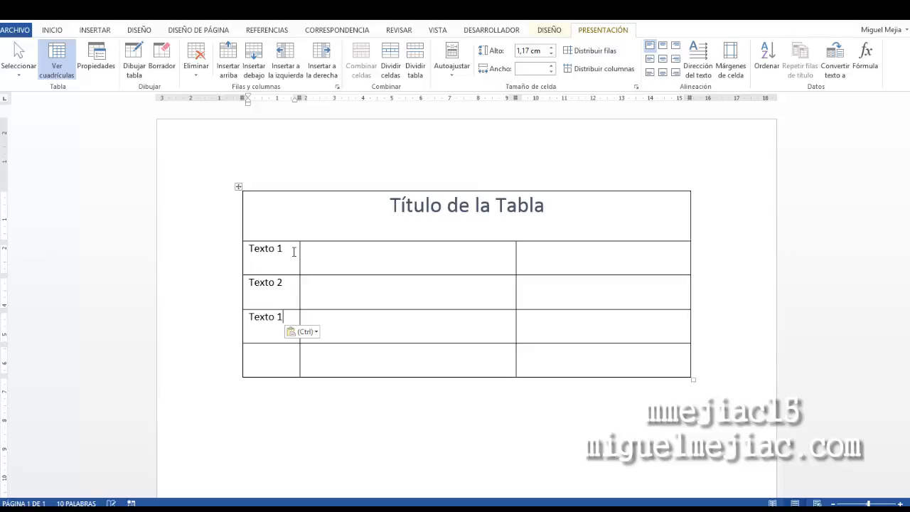
key(BackSpace)
text(3)
key(ctrl+v)
key(BackSpace)
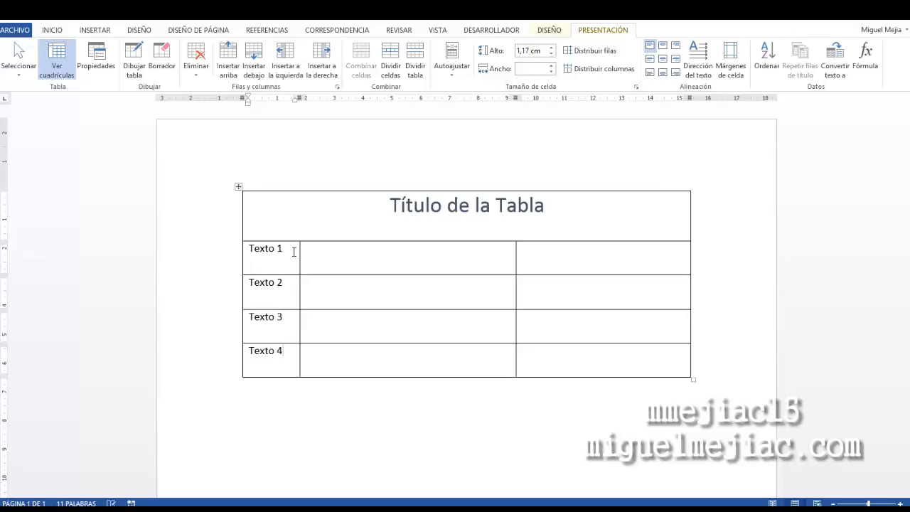
Rotate Texto 1 to vertical, bottom-to-top direction and center it both horizontally and vertically in its cell
click(332, 254)
click(245, 249)
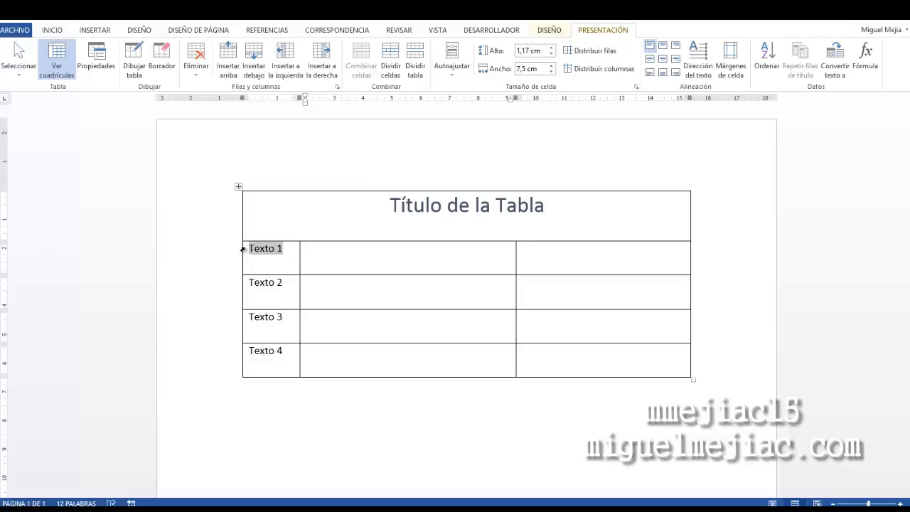
click(286, 254)
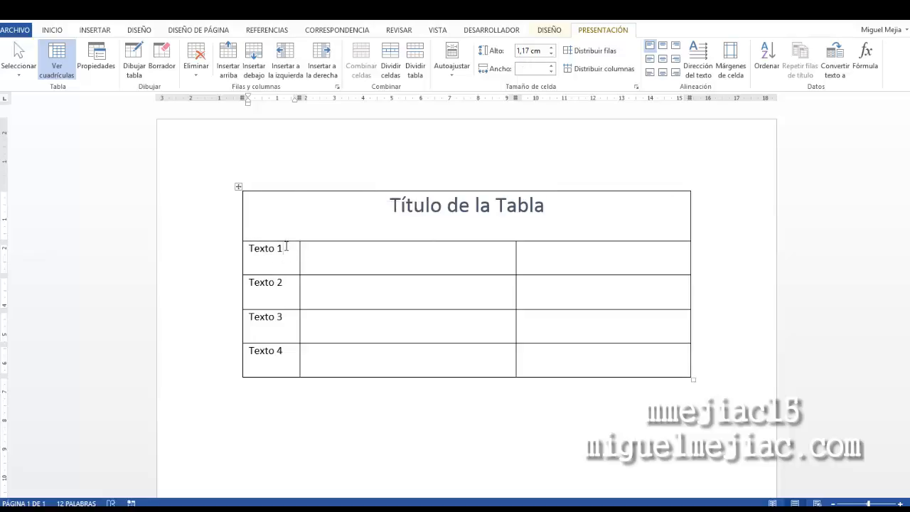
drag(285, 247, 252, 252)
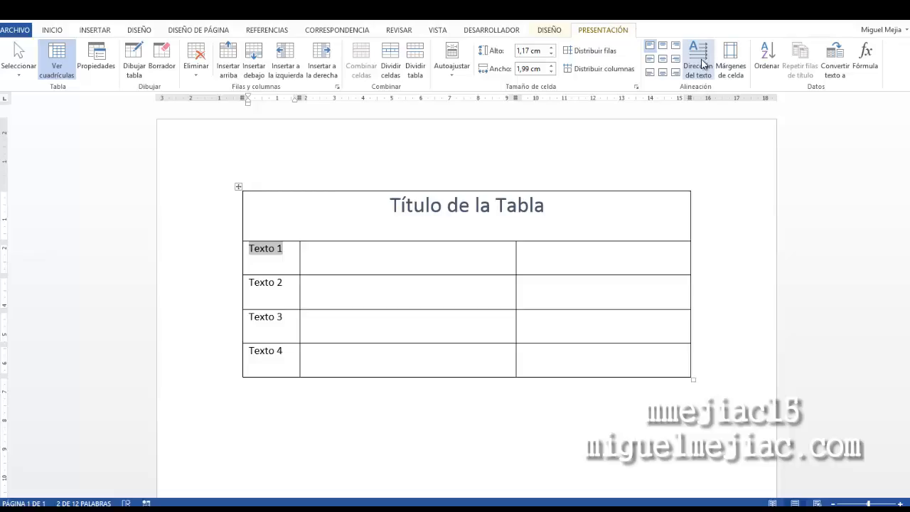
click(700, 60)
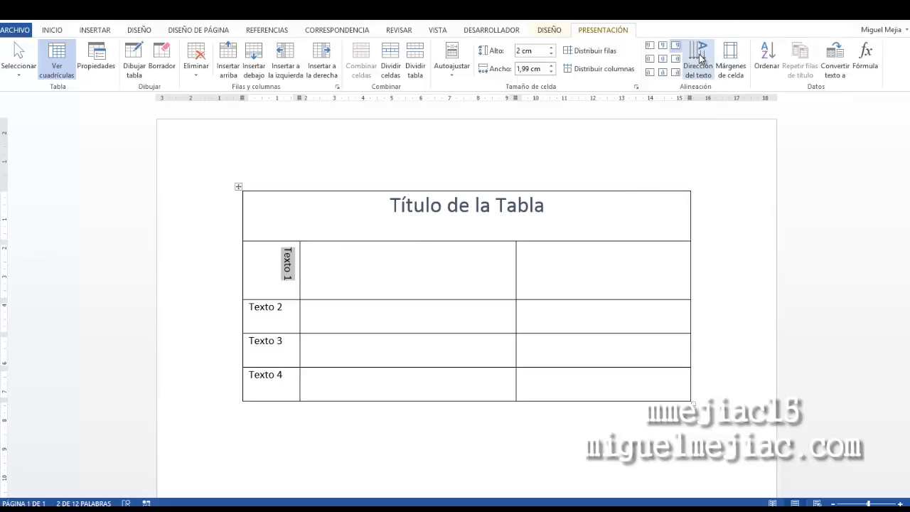
click(699, 57)
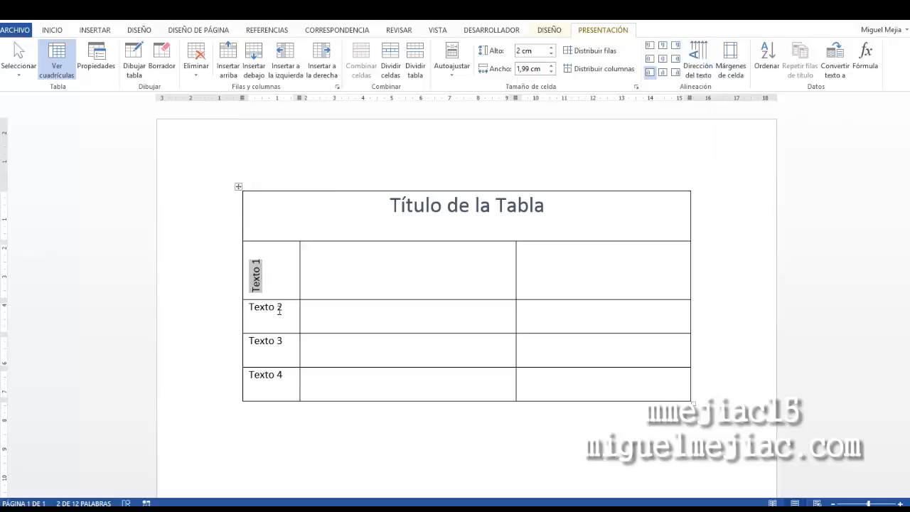
click(663, 63)
click(307, 293)
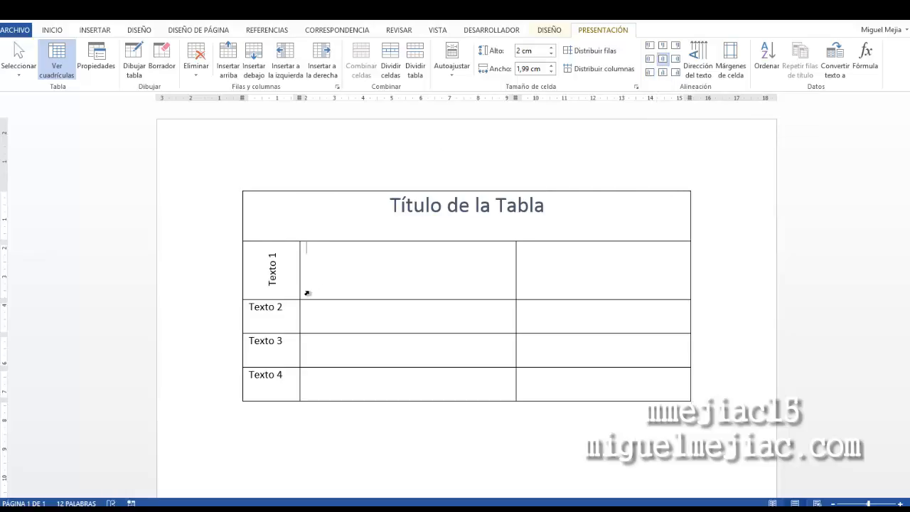
Apply the same vertical text direction and center alignment to Texto 2, Texto 3 and Texto 4
drag(250, 307, 304, 374)
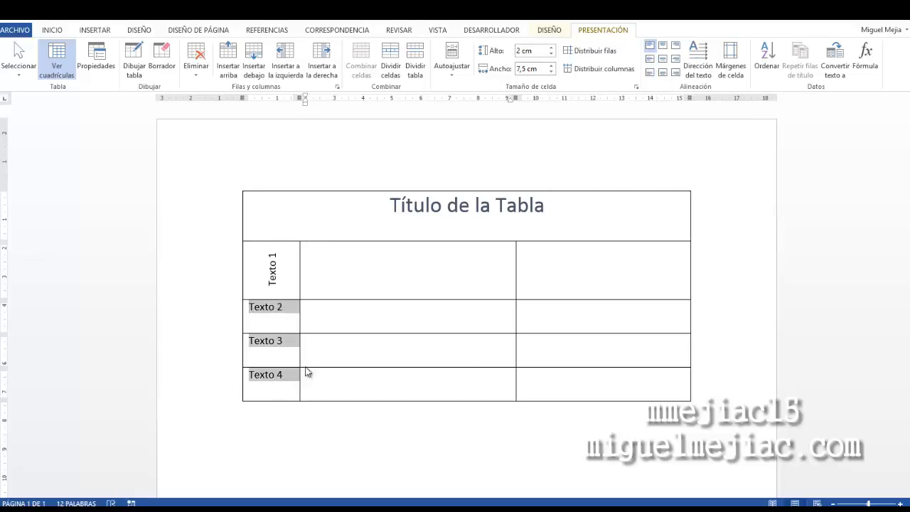
click(700, 56)
click(700, 55)
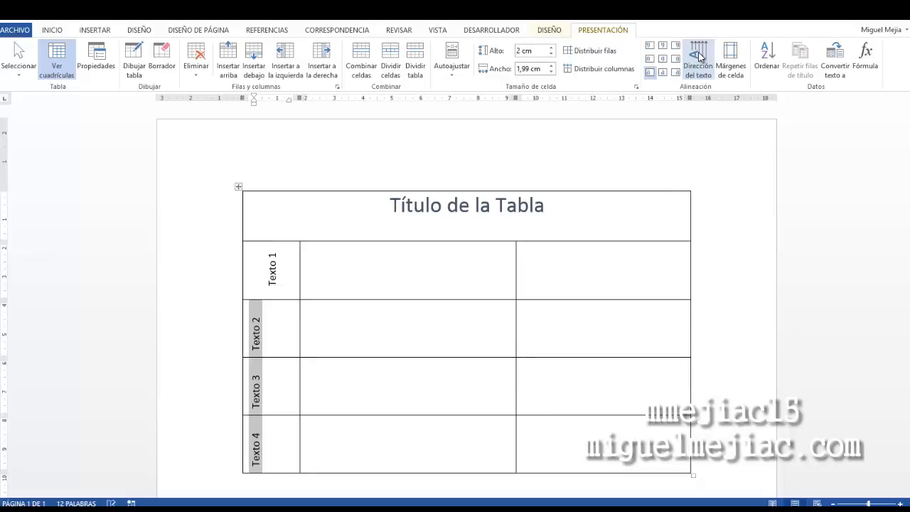
click(663, 59)
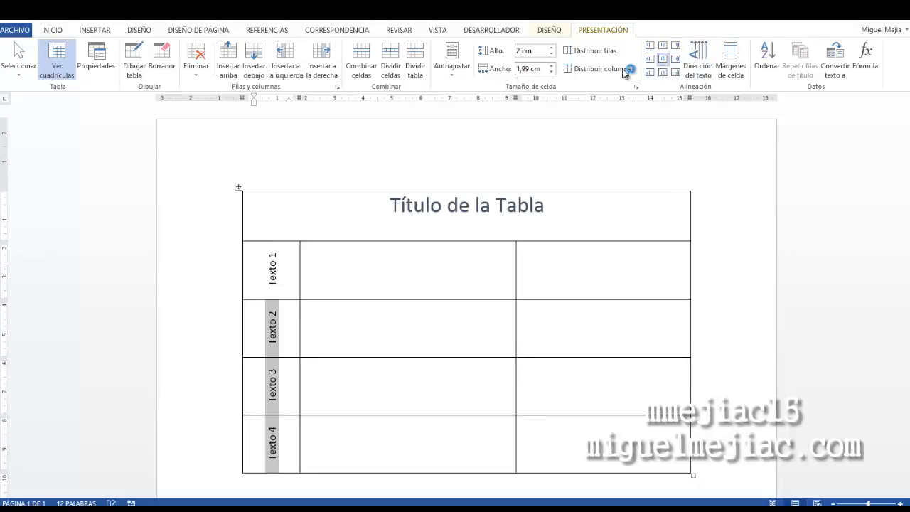
click(383, 319)
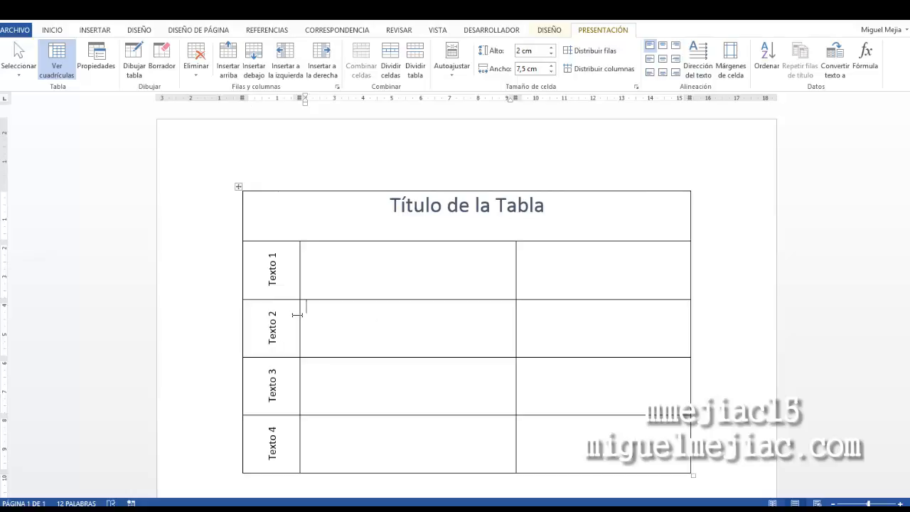
Narrow the first column and enlarge the font size of its rotated labels to 14
drag(298, 315, 271, 316)
drag(257, 461, 257, 254)
click(55, 30)
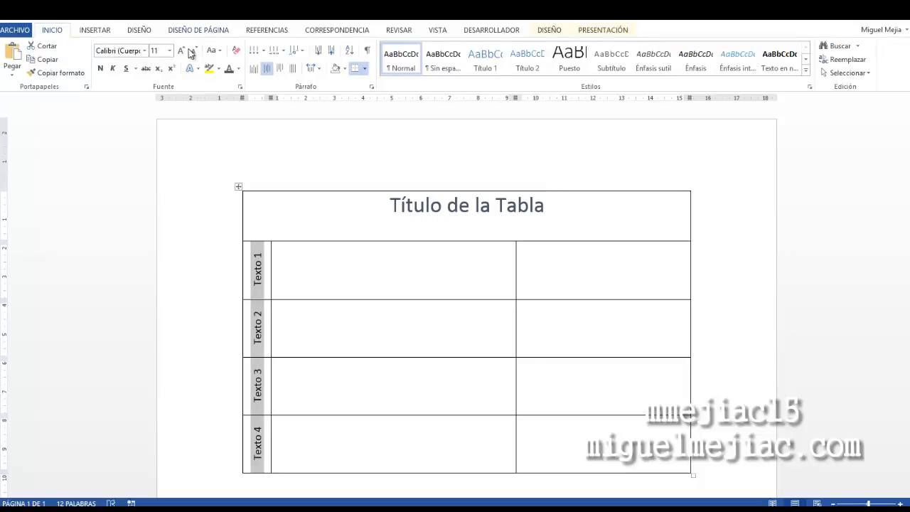
click(182, 51)
click(182, 51)
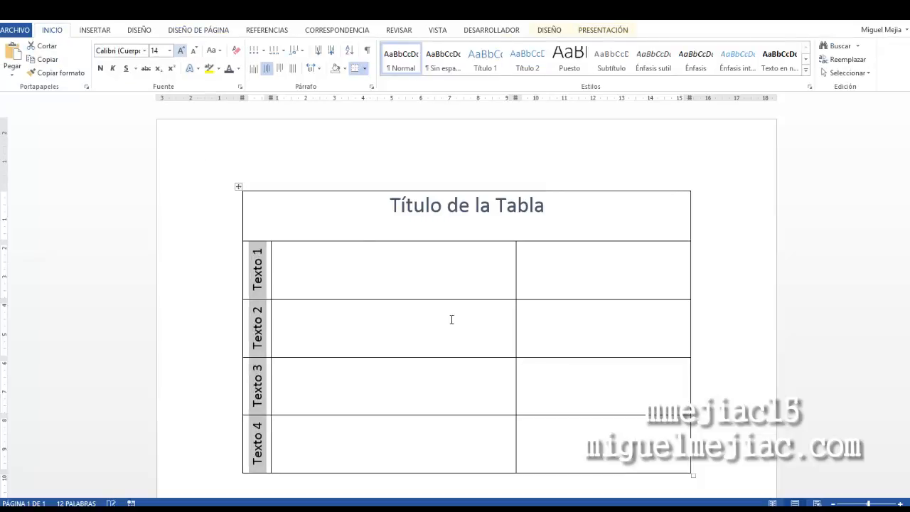
click(463, 348)
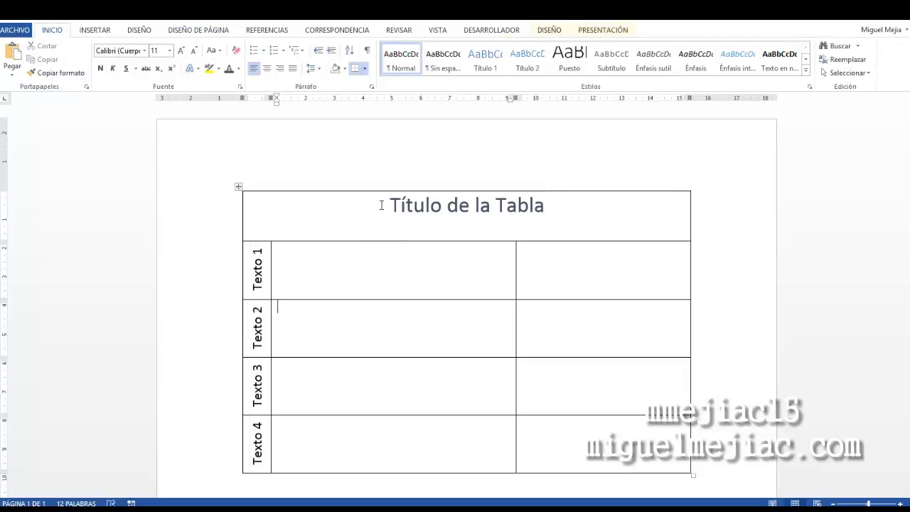
Center the title text vertically and horizontally within the merged title cell
drag(384, 205, 650, 227)
click(602, 30)
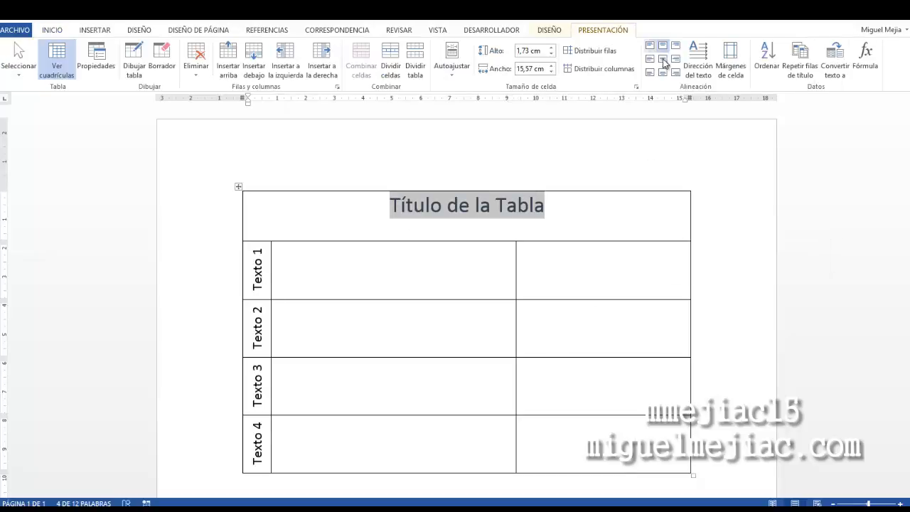
click(662, 59)
click(603, 282)
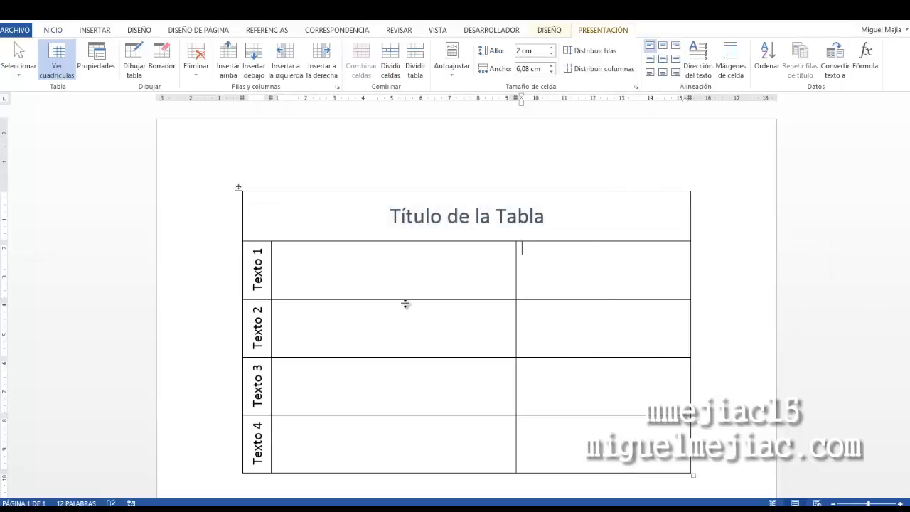
click(407, 352)
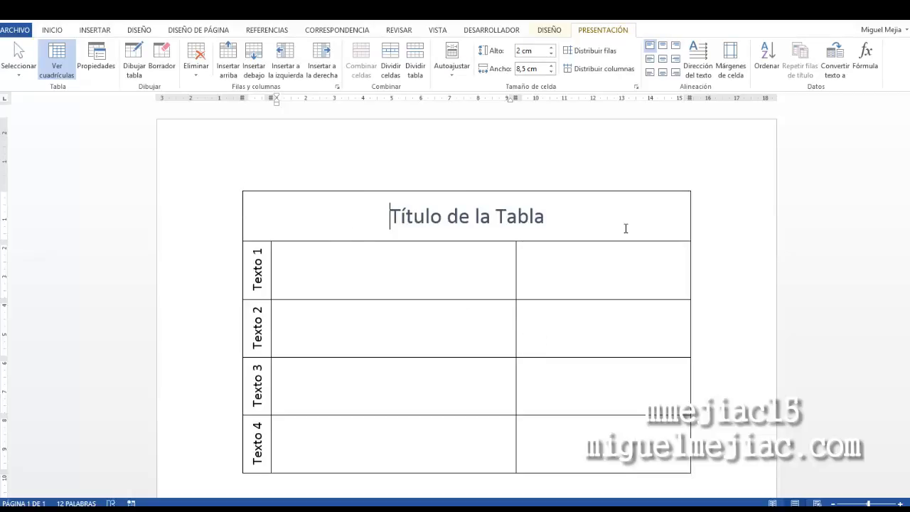
drag(626, 228, 629, 228)
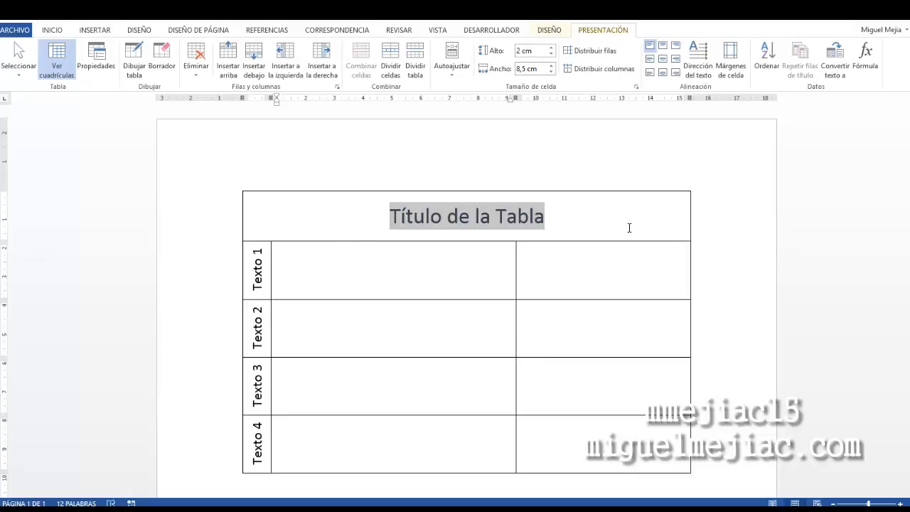
click(603, 281)
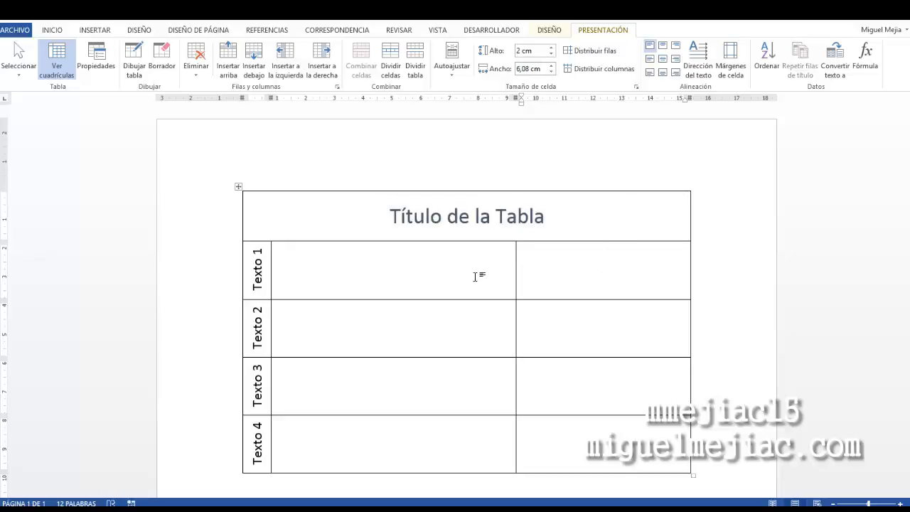
drag(476, 277, 570, 277)
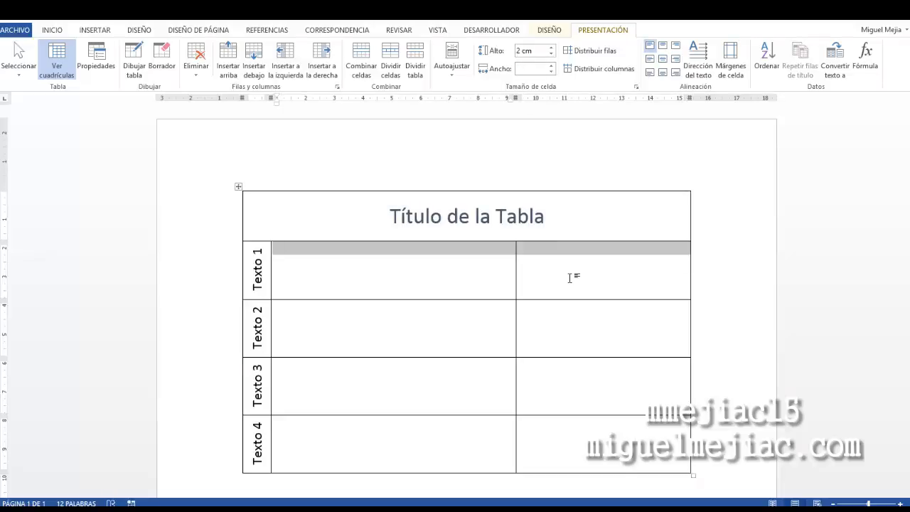
drag(482, 264, 578, 266)
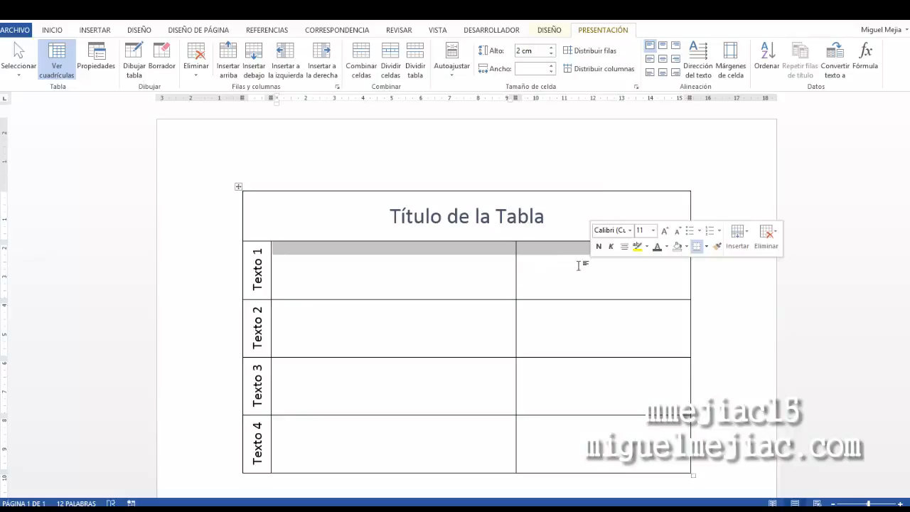
right_click(535, 255)
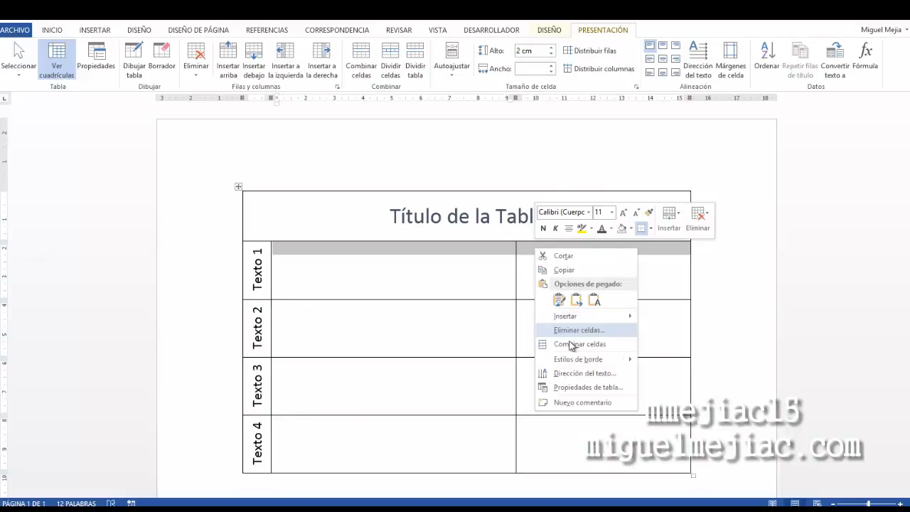
click(481, 285)
click(559, 278)
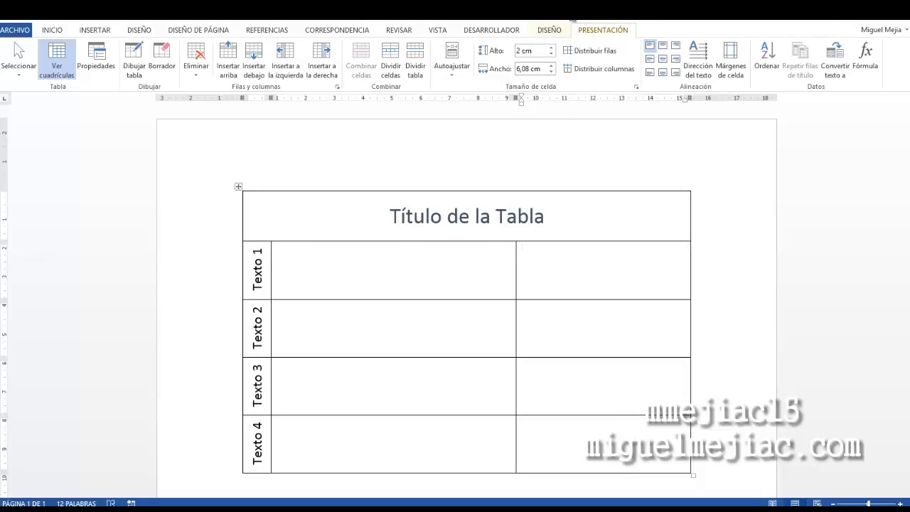
Draw a vertical line and a horizontal line splitting the content cell of the Texto 1 row with the Draw Table pen
click(139, 52)
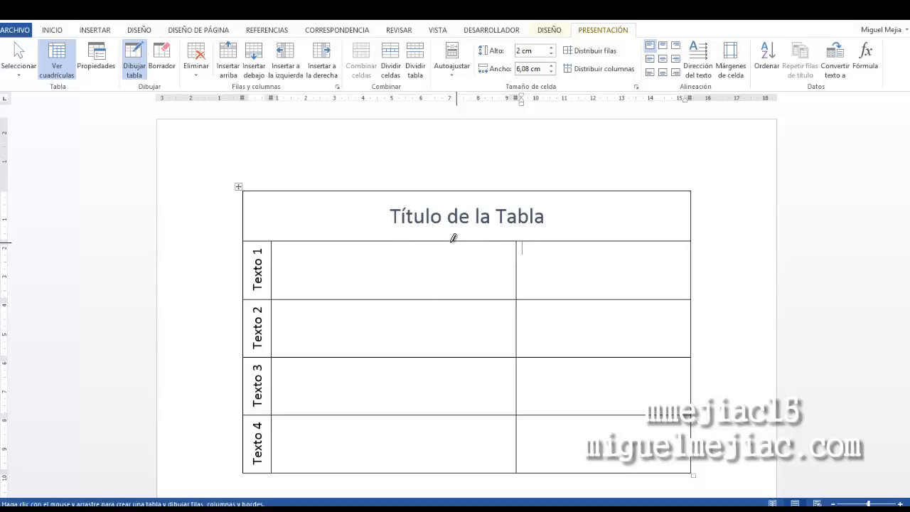
drag(453, 240, 459, 292)
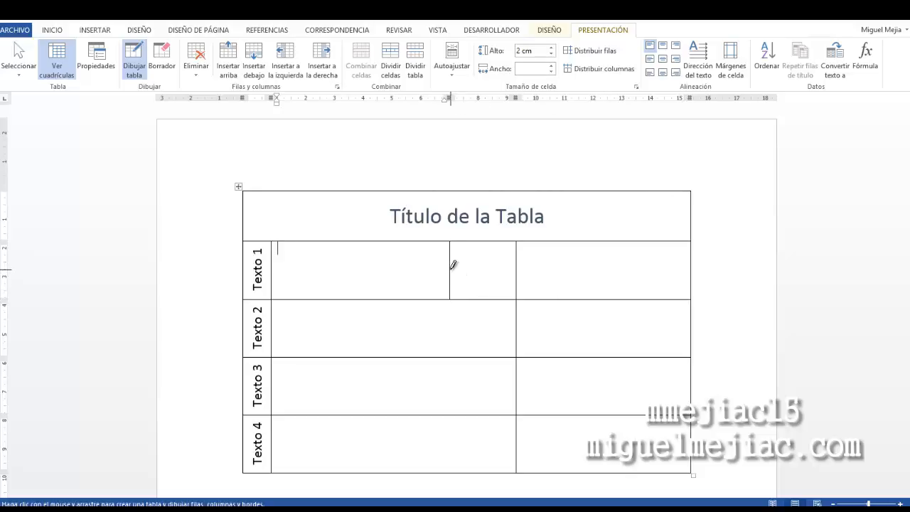
drag(453, 266, 515, 267)
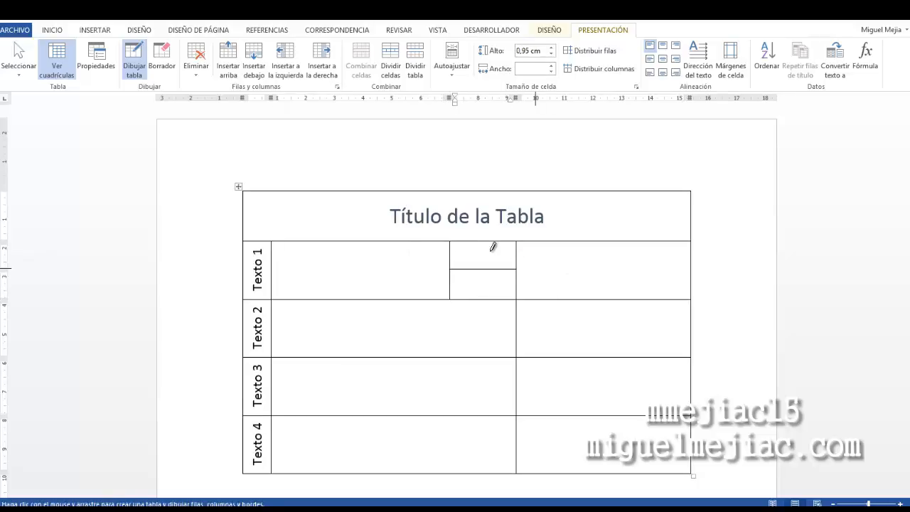
Erase the drawn lines and the column border in the Texto 1 row with the Eraser
click(163, 57)
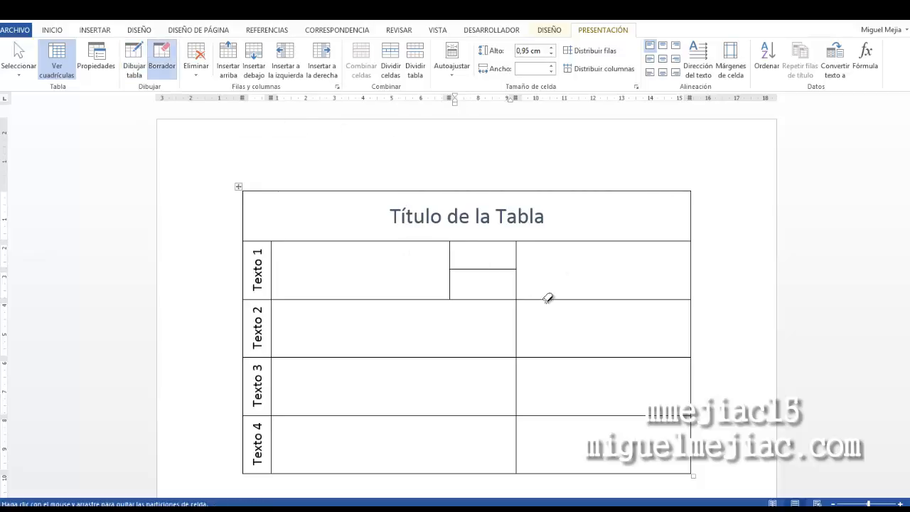
click(495, 269)
click(450, 268)
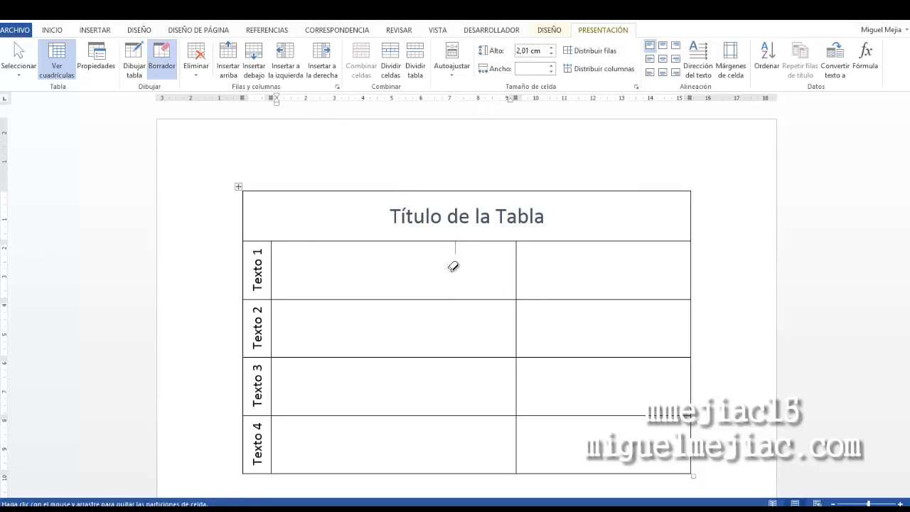
click(453, 267)
click(518, 264)
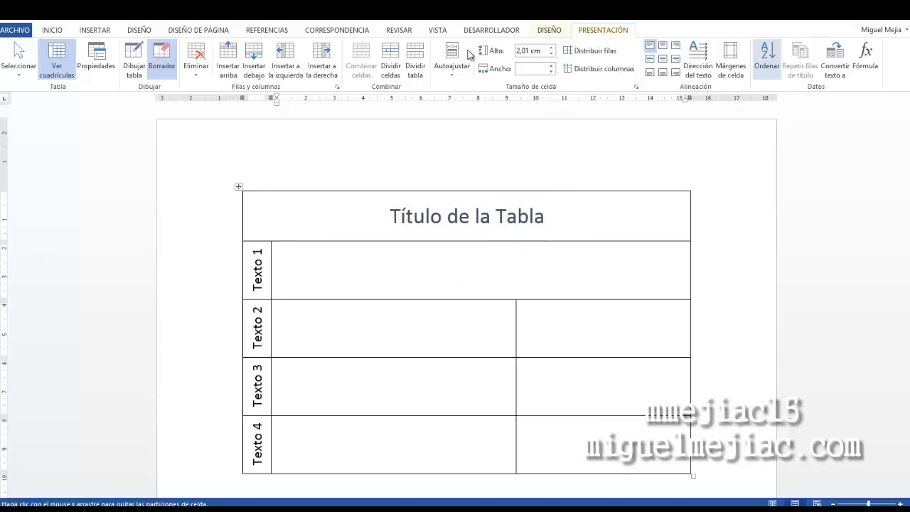
Redraw the vertical column border in the Texto 1 row with the Draw Table pen
click(134, 63)
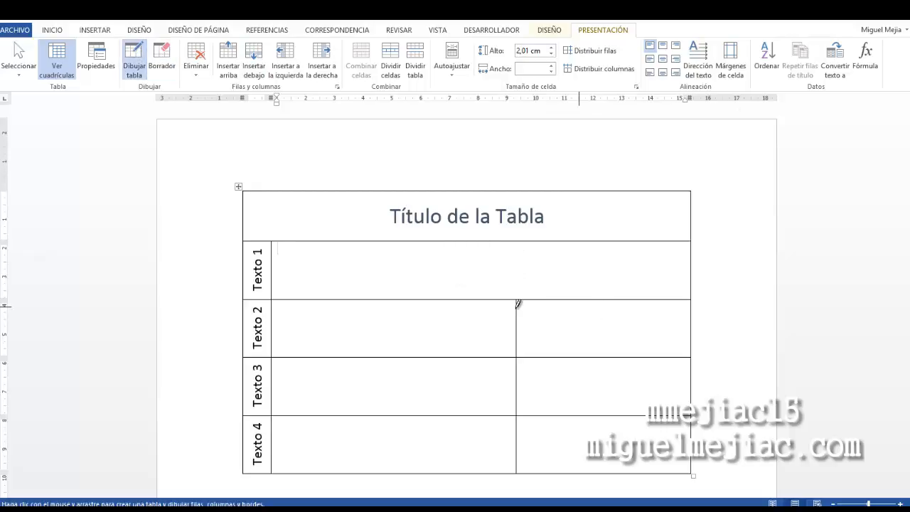
drag(518, 304, 519, 248)
key(Escape)
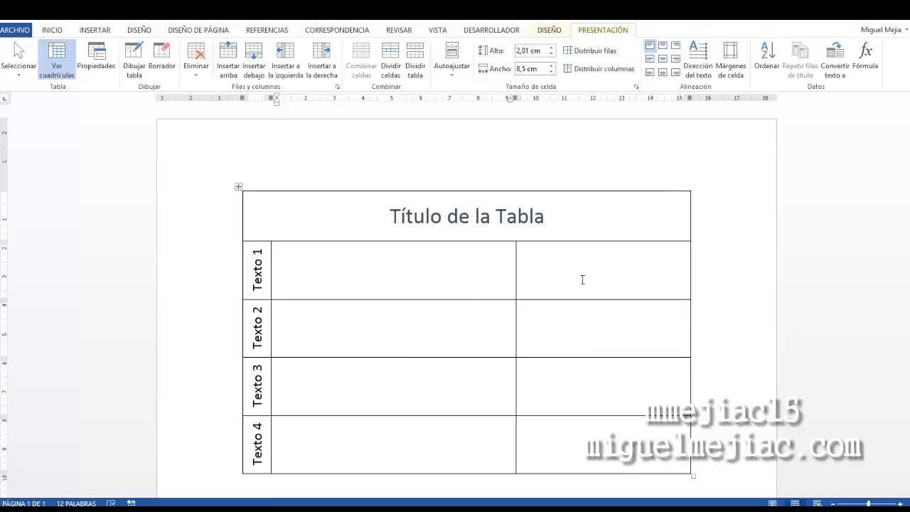
Paste the Lorem ipsum text, keeping text only, into the content cells of the Texto 1 and Texto 2 rows
right_click(394, 268)
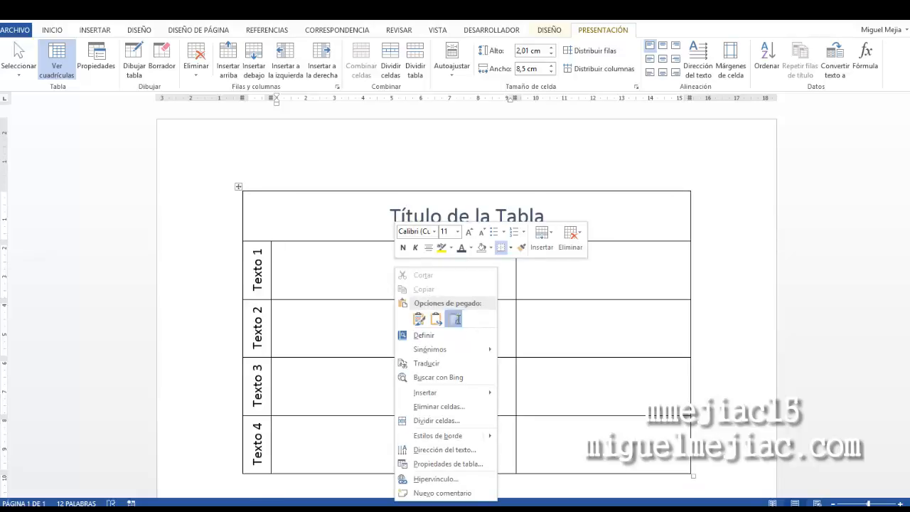
click(453, 319)
right_click(321, 391)
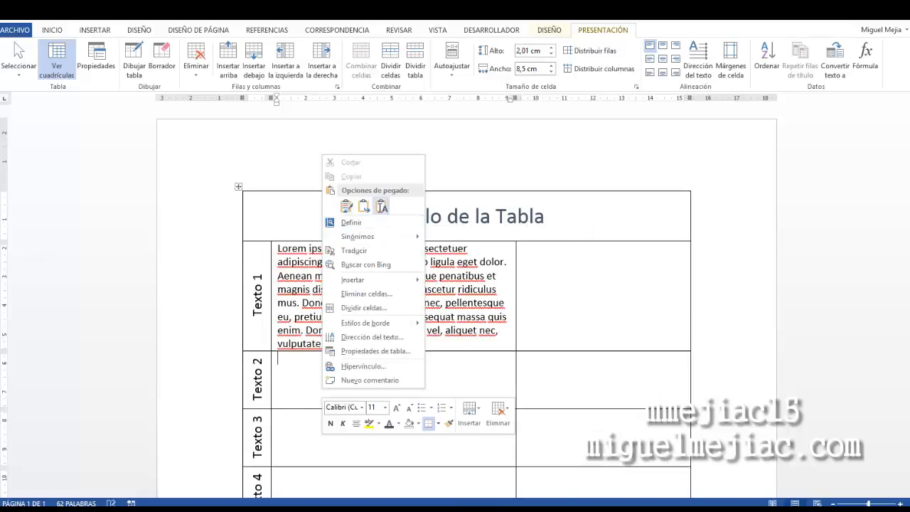
click(382, 206)
Paste the same Lorem ipsum text, keeping text only, into the content cells of the Texto 3 and Texto 4 rows
scroll(378, 382, down, 3)
right_click(379, 382)
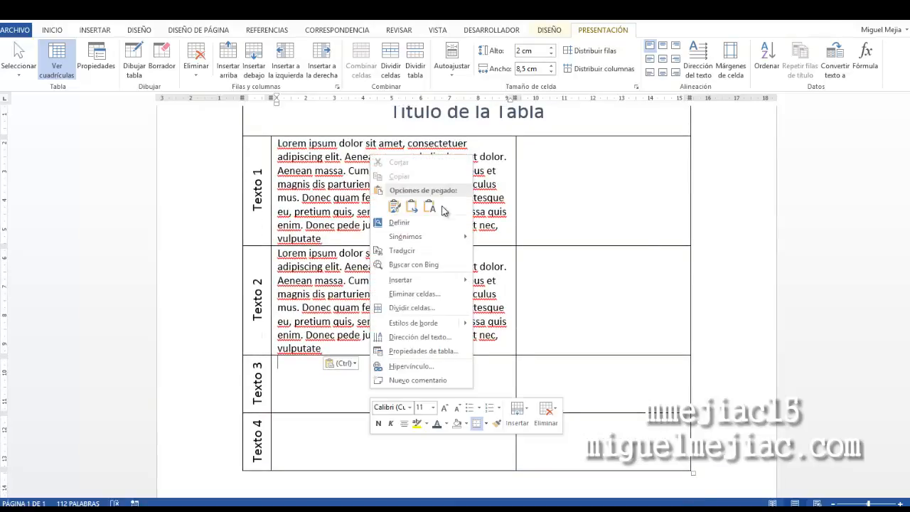
click(435, 213)
scroll(400, 359, down, 4)
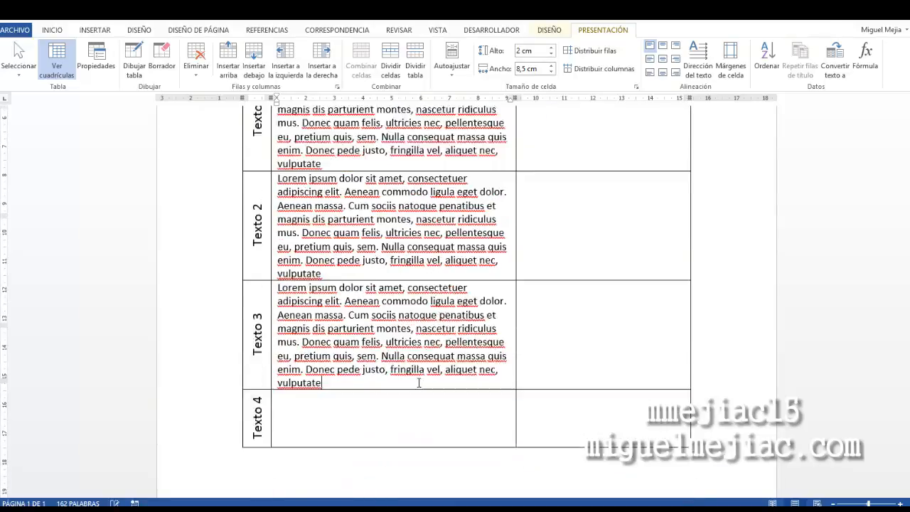
right_click(400, 362)
click(460, 175)
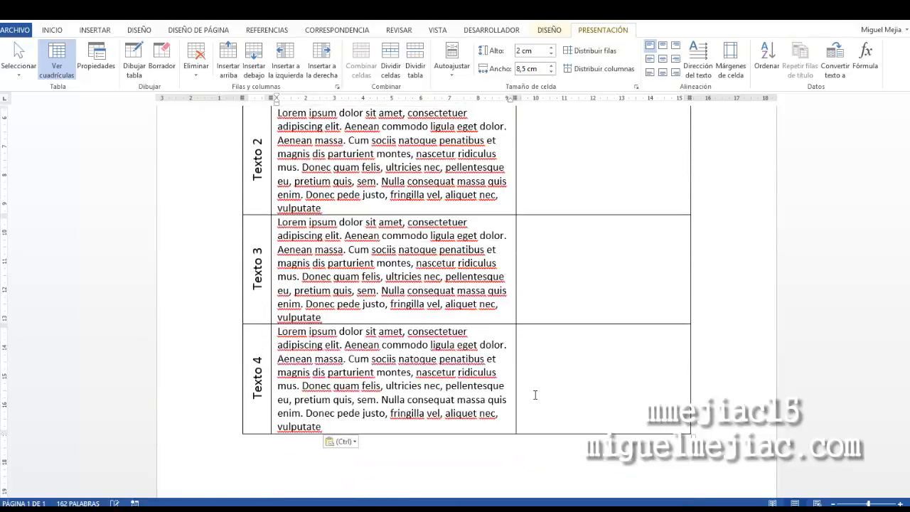
Select the Lorem ipsum text in the Texto 1 row and make it centered and bold
scroll(562, 284, up, 4)
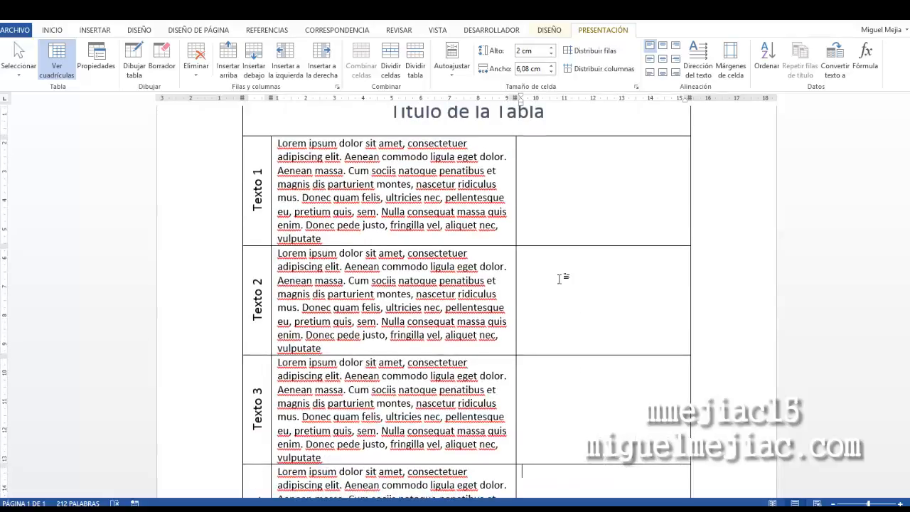
click(561, 278)
click(547, 198)
drag(325, 238, 278, 142)
click(52, 30)
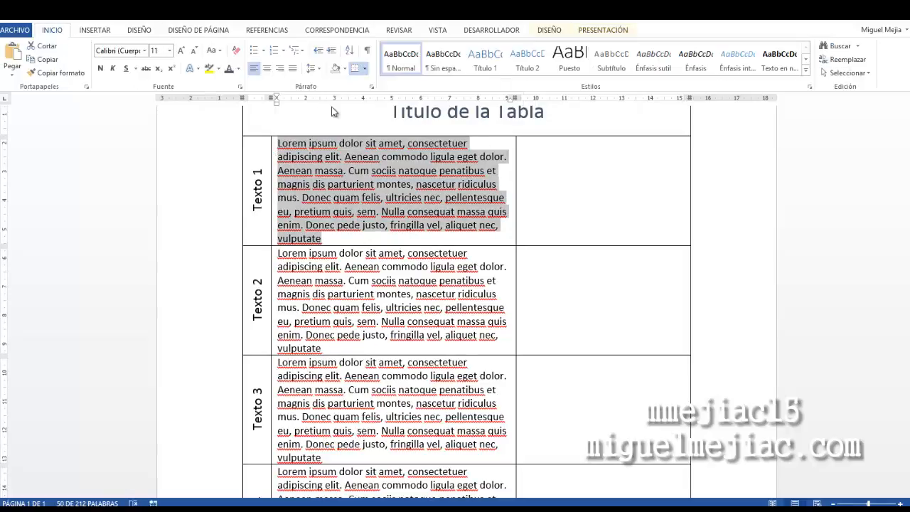
click(266, 69)
click(100, 68)
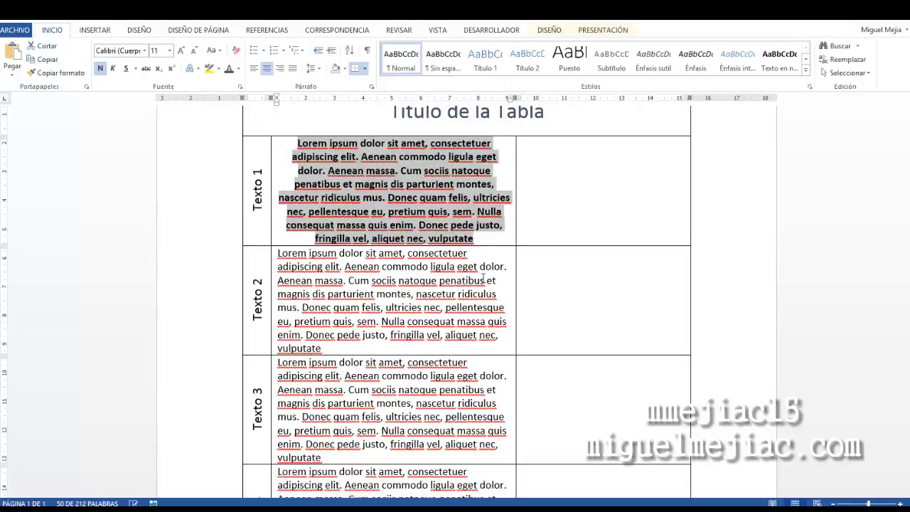
click(483, 280)
scroll(554, 264, up, 2)
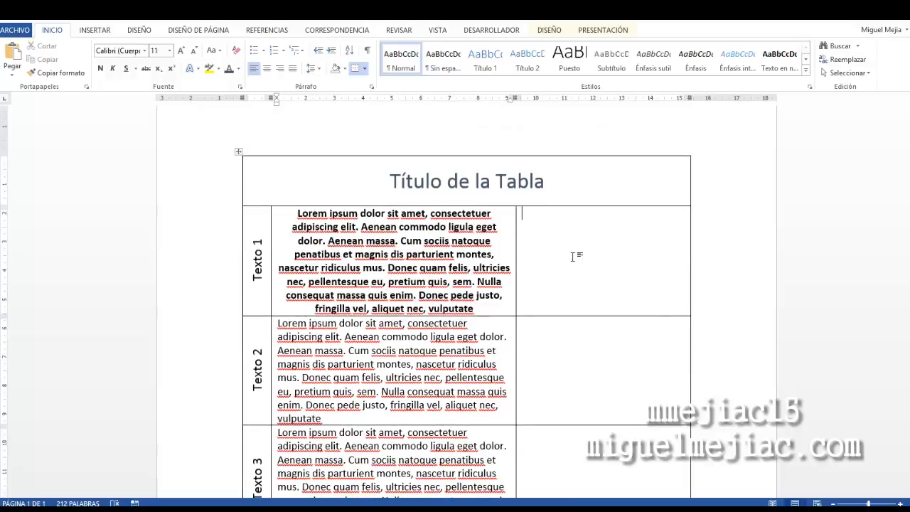
scroll(590, 252, down, 2)
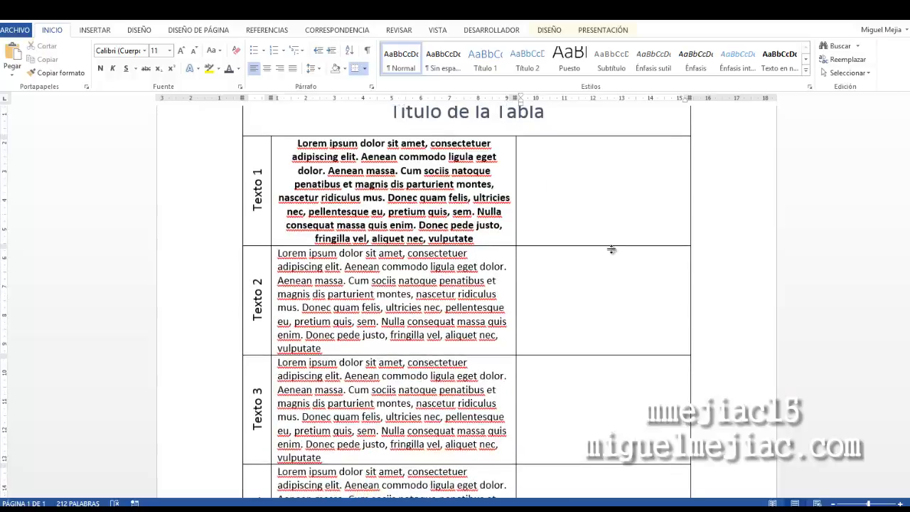
right_click(595, 204)
key(Escape)
click(611, 31)
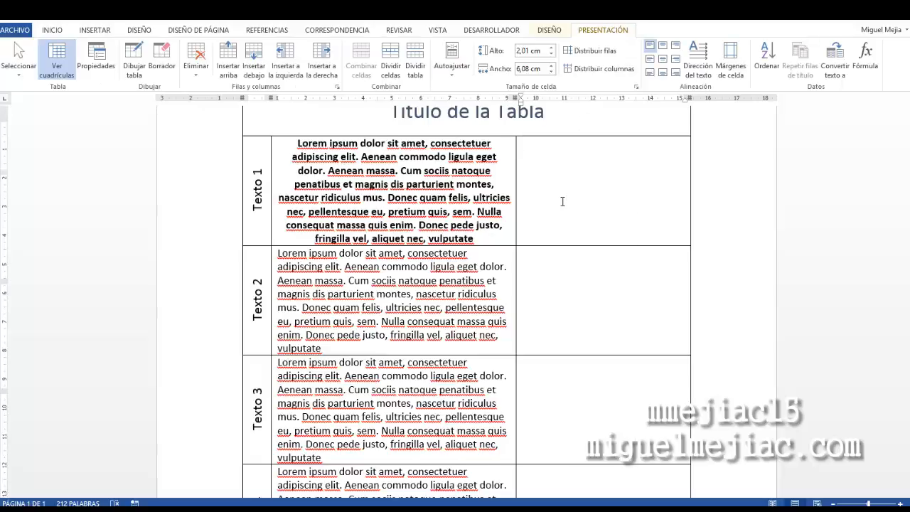
scroll(562, 204, up, 1)
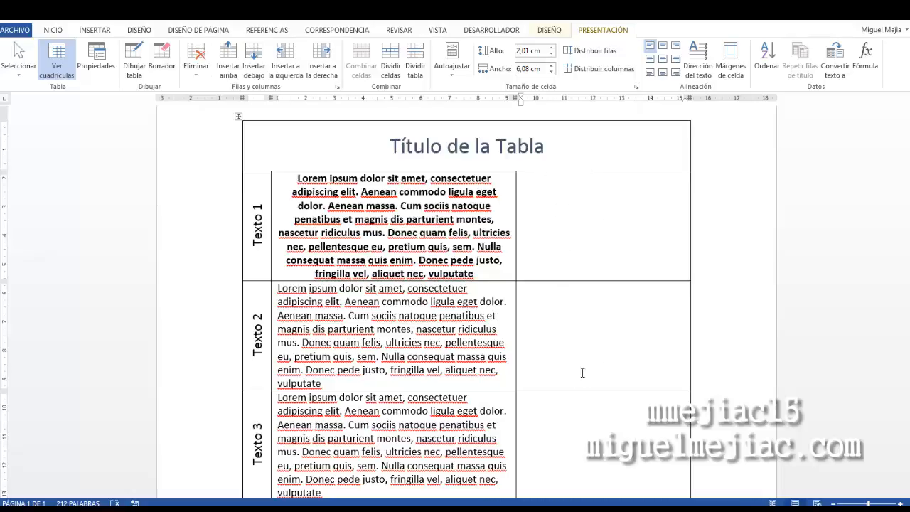
click(616, 347)
scroll(605, 340, down, 1)
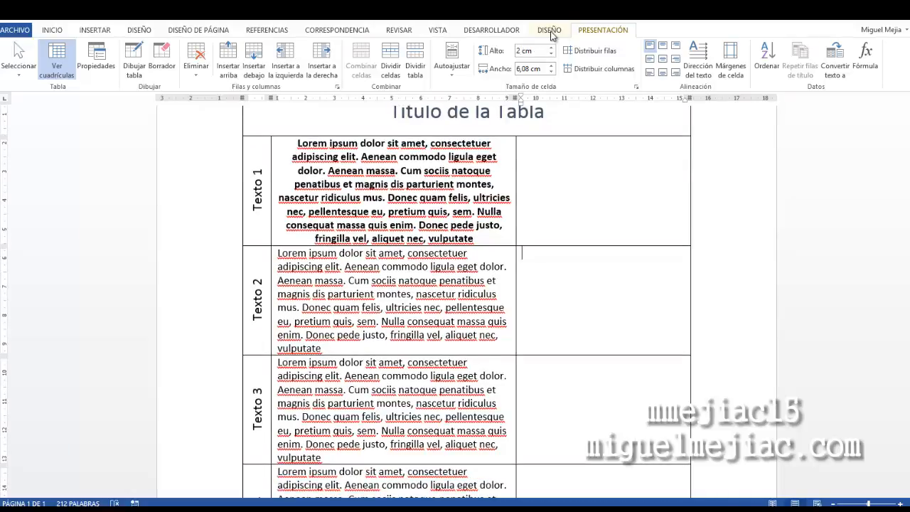
click(551, 32)
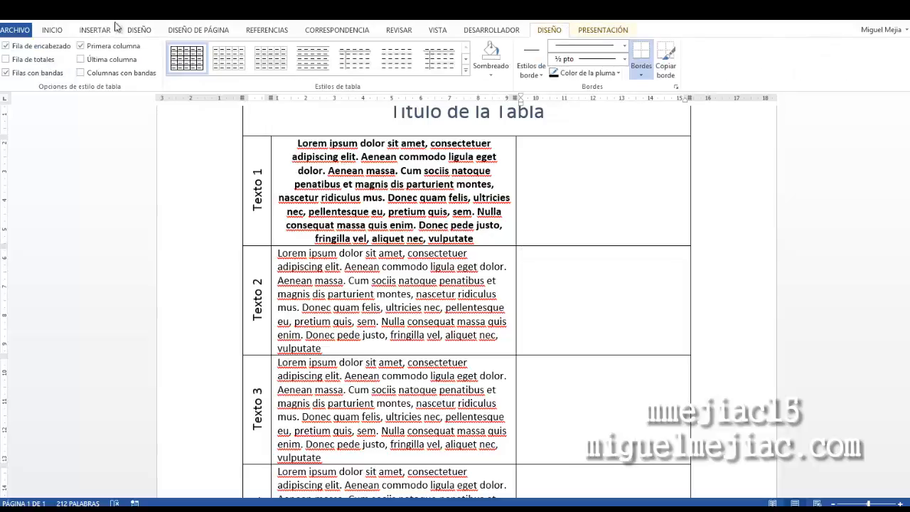
click(601, 32)
Draw a vertical line dividing the right column of the table, then undo it
click(134, 58)
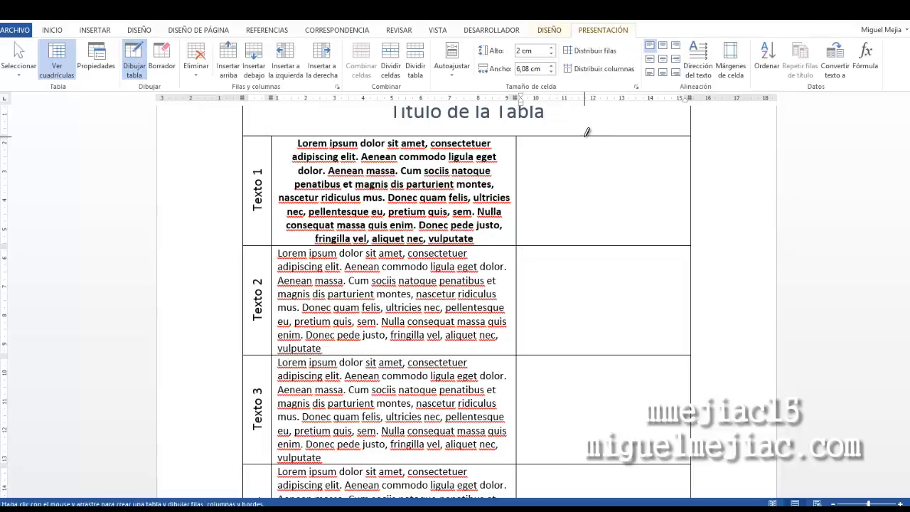
mouse_move(588, 133)
mouse_down()
mouse_move(600, 469)
mouse_move(581, 419)
mouse_up()
scroll(587, 237, up, 5)
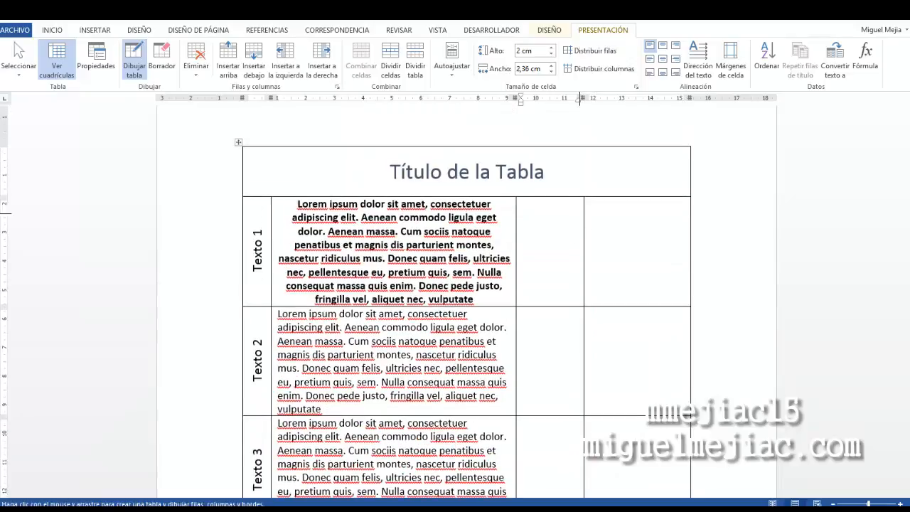
key(ctrl+z)
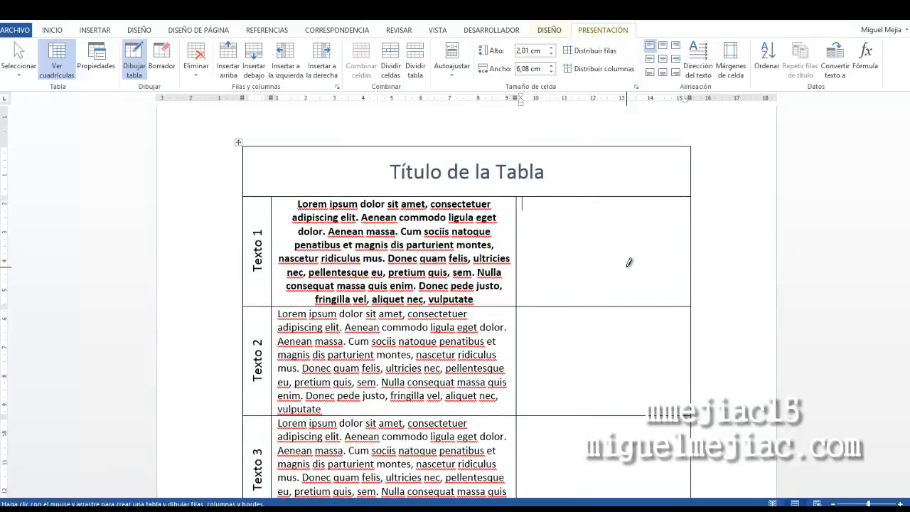
key(Escape)
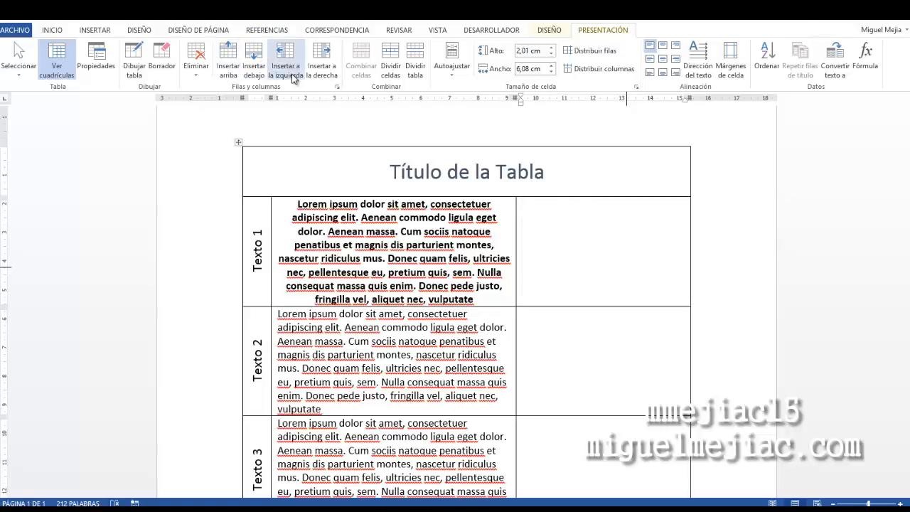
Insert a row below the Texto 1 row, then undo the insertion
right_click(616, 223)
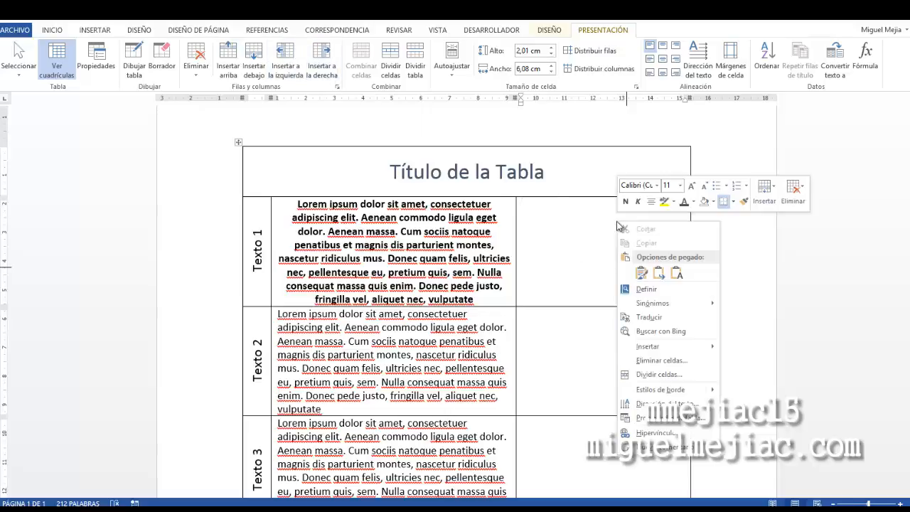
click(775, 190)
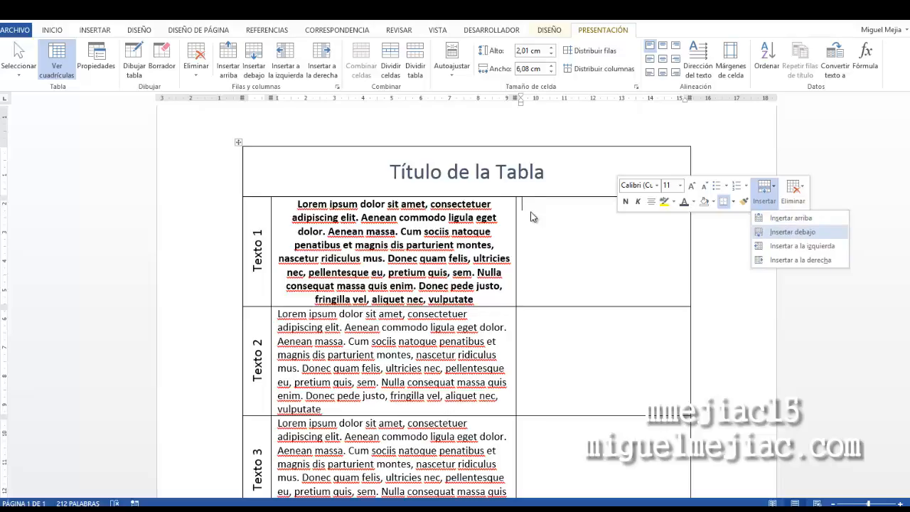
click(814, 232)
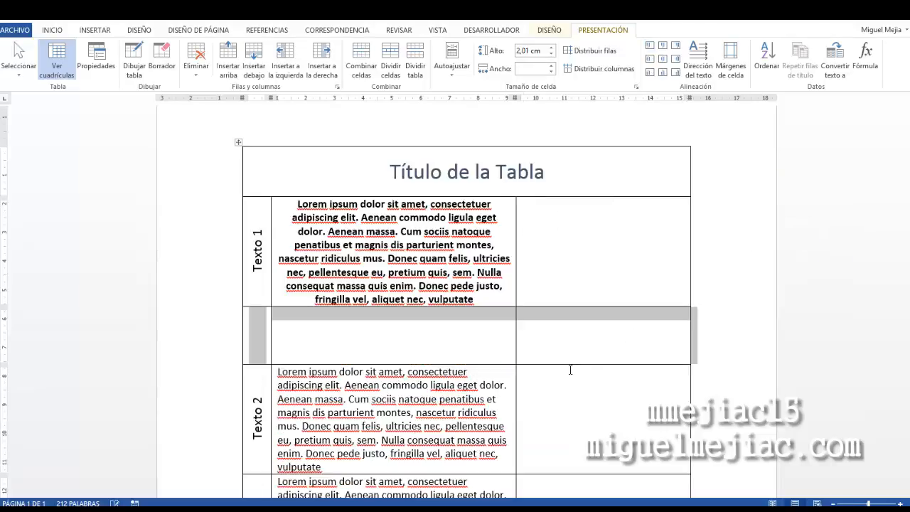
click(40, 17)
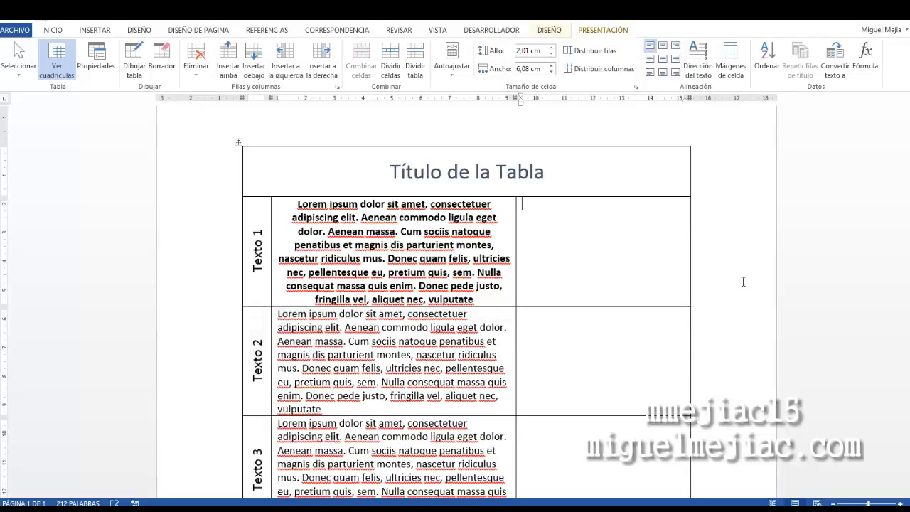
Insert a column to the right of the right column, then undo the insertion
right_click(566, 229)
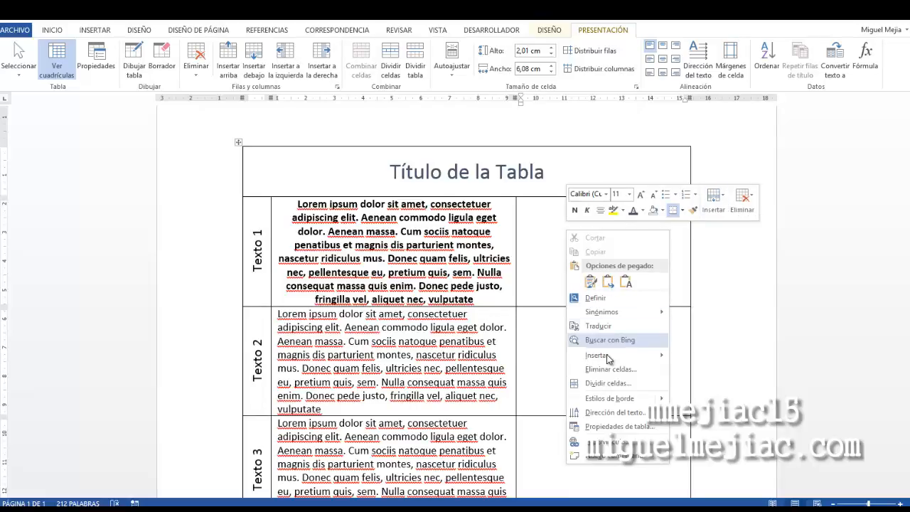
mouse_move(608, 356)
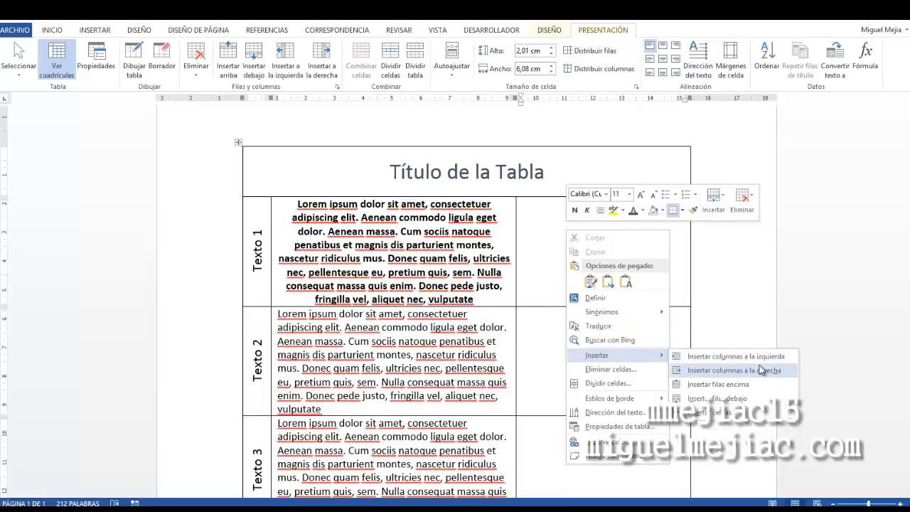
click(760, 365)
click(637, 209)
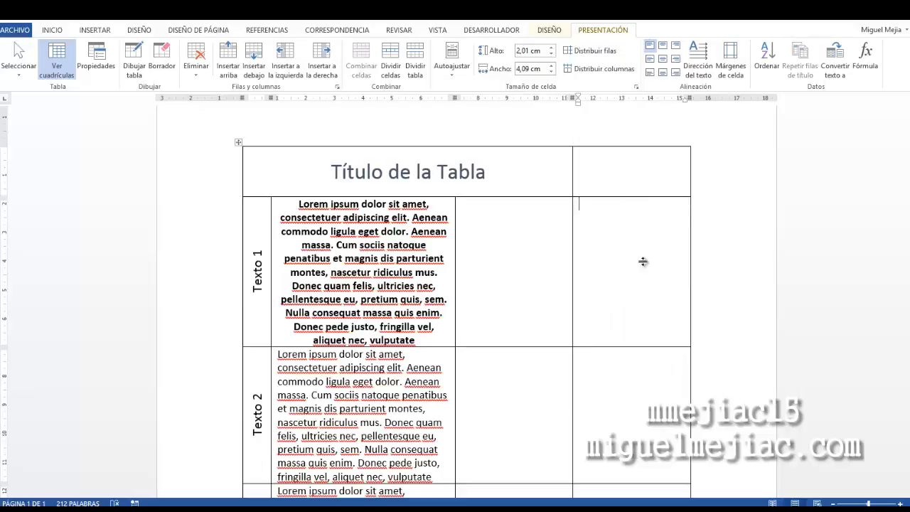
key(ctrl+z)
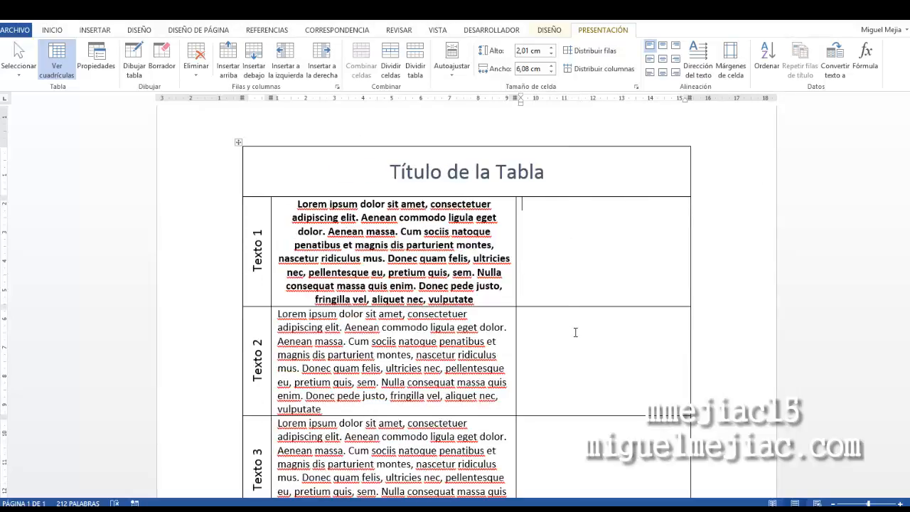
scroll(575, 331, down, 4)
scroll(577, 329, up, 5)
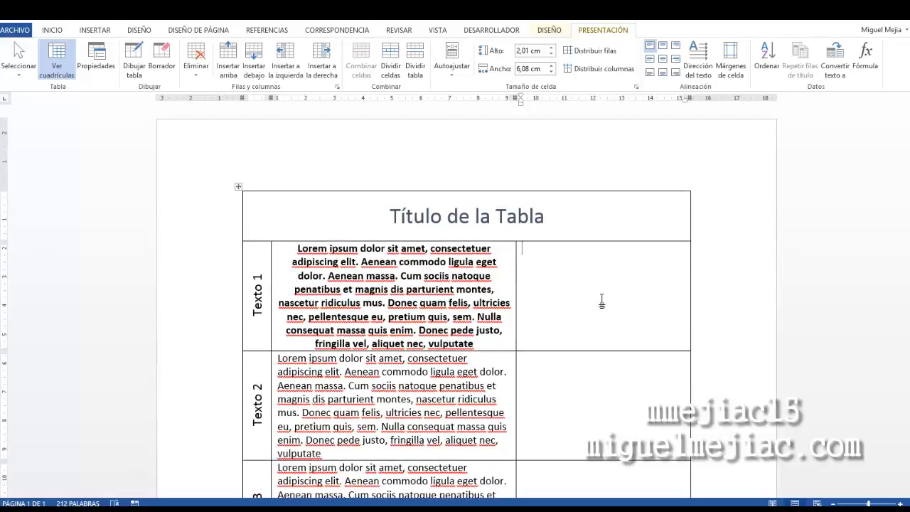
Insert a row below the Texto 3 row, then undo the insertion
scroll(603, 297, down, 5)
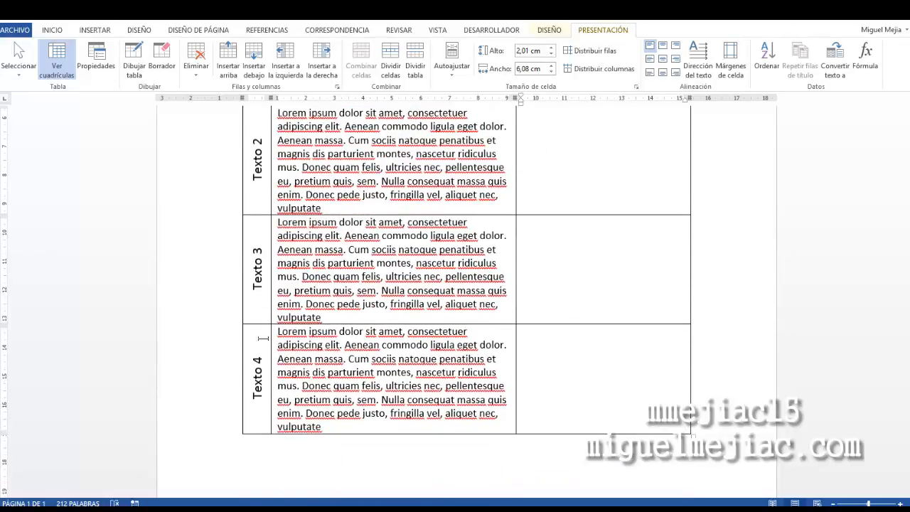
click(256, 304)
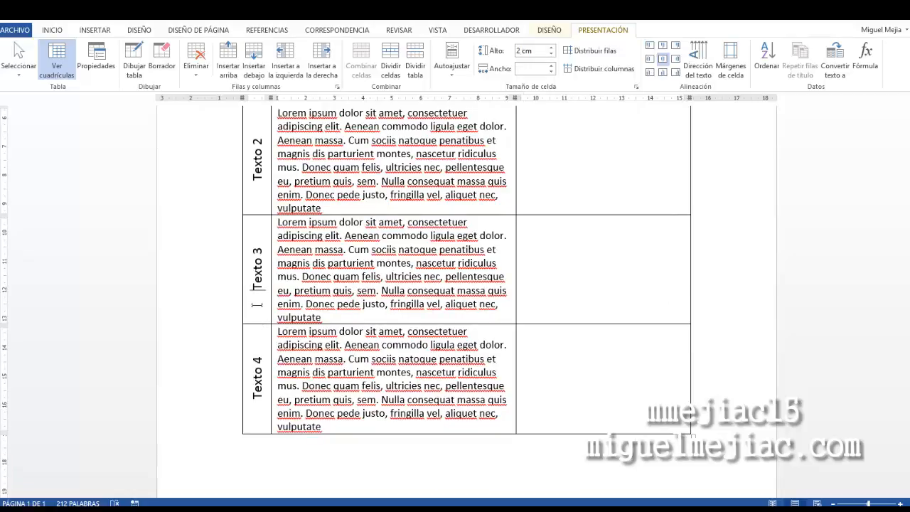
right_click(257, 297)
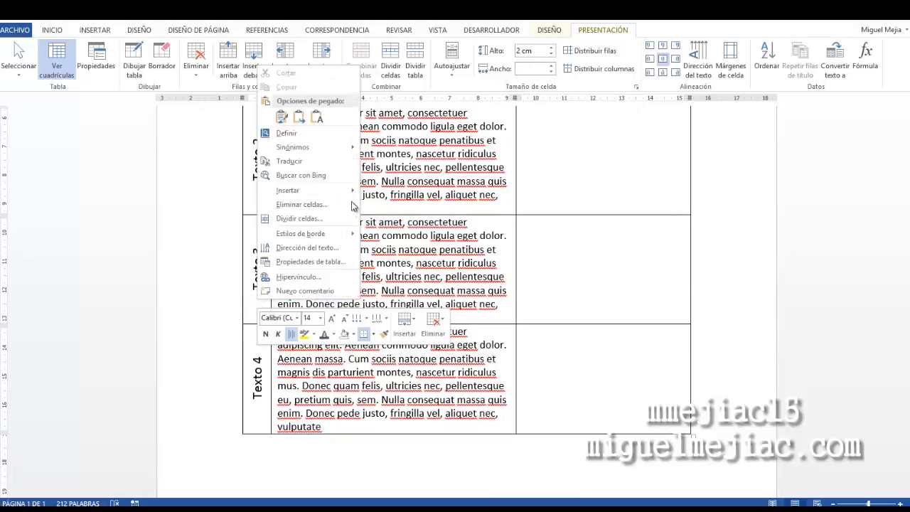
mouse_move(354, 192)
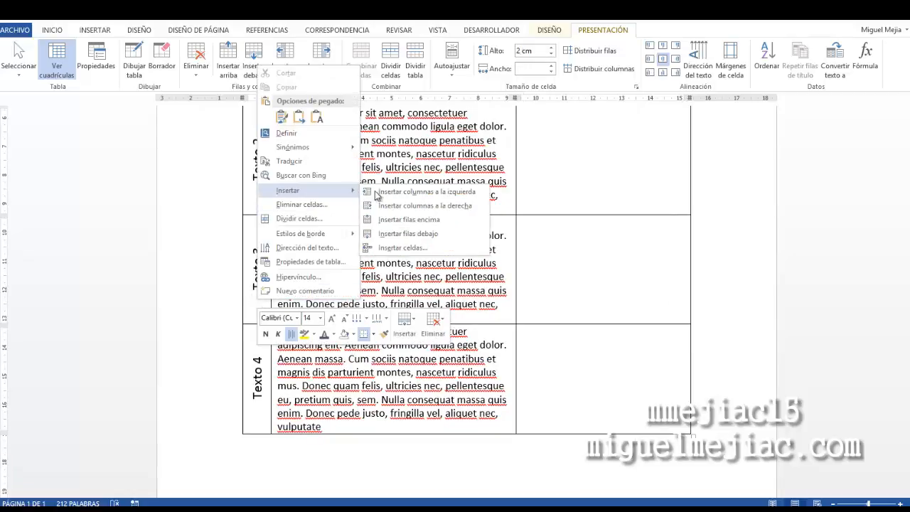
click(406, 233)
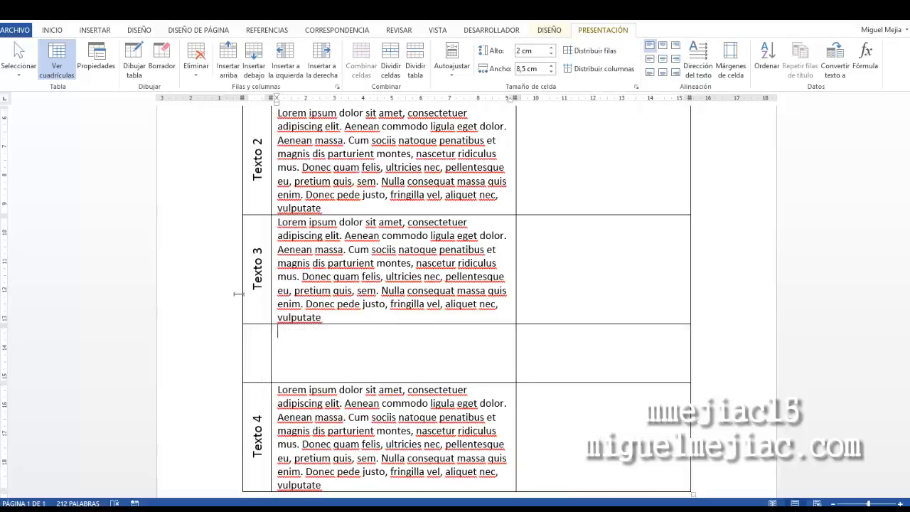
key(ctrl+z)
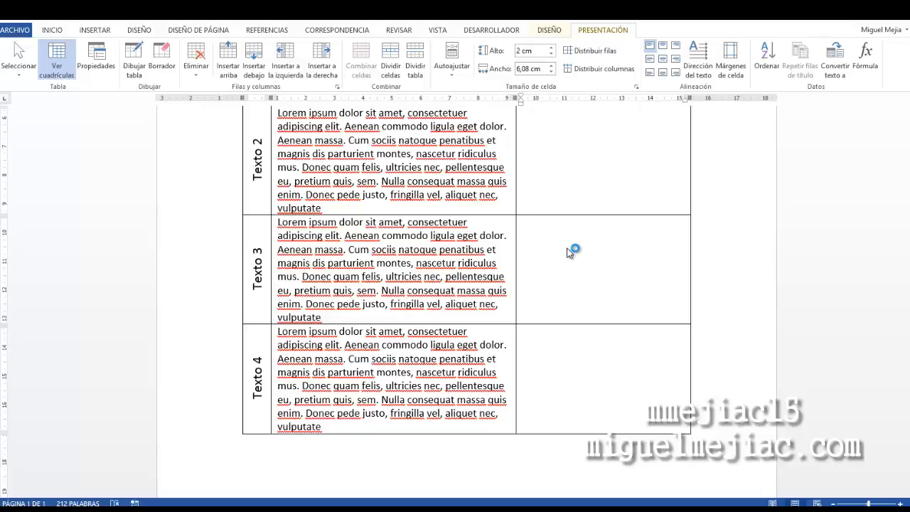
Insert the books-stack-of-three.png image from the iconos folder into the Texto 3 row's right cell
scroll(623, 168, up, 5)
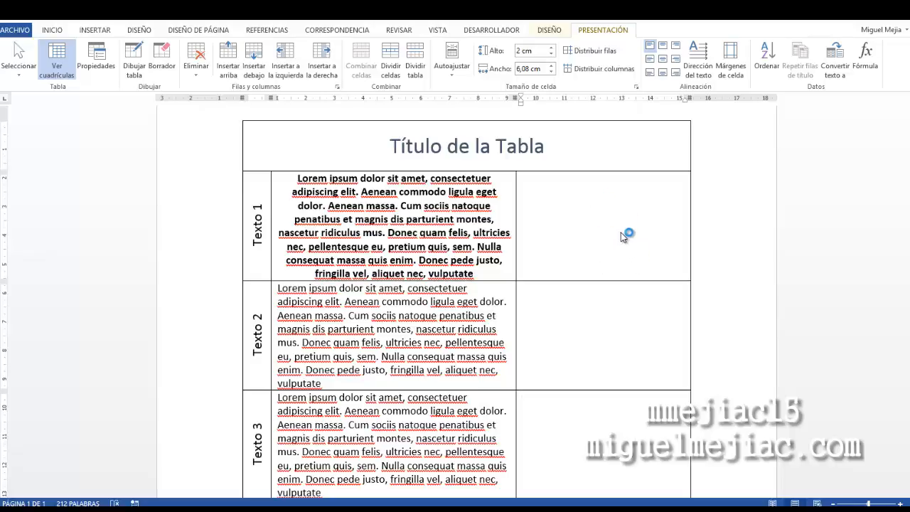
click(102, 32)
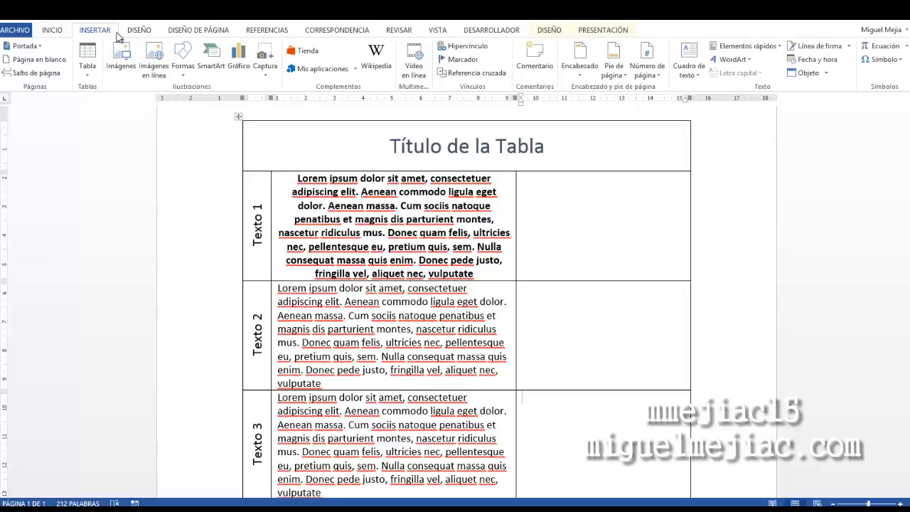
click(122, 53)
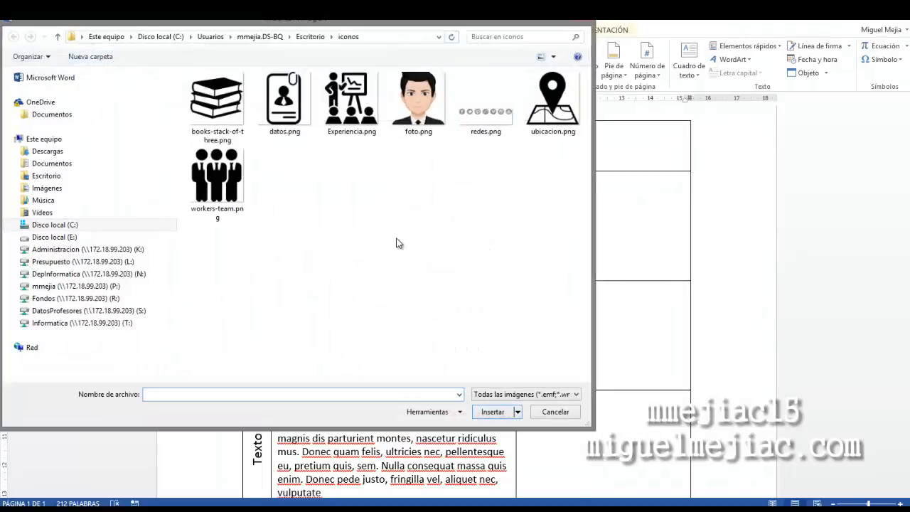
click(223, 105)
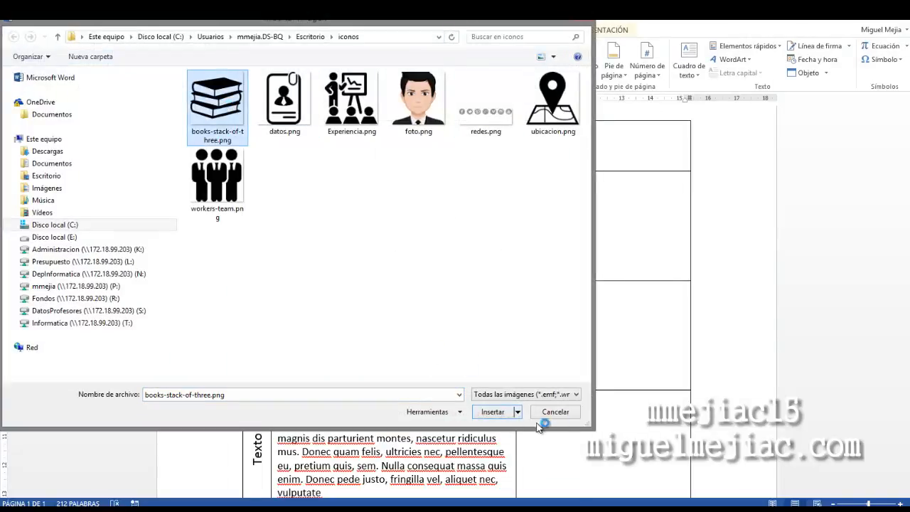
click(490, 412)
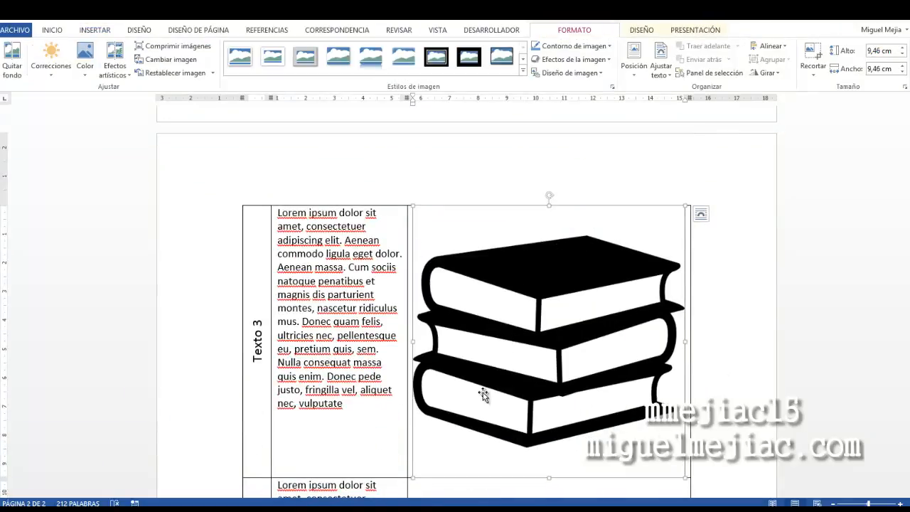
Shrink the books image to about 4.07 cm and move it into the Texto 1 row's right cell
drag(420, 465, 567, 257)
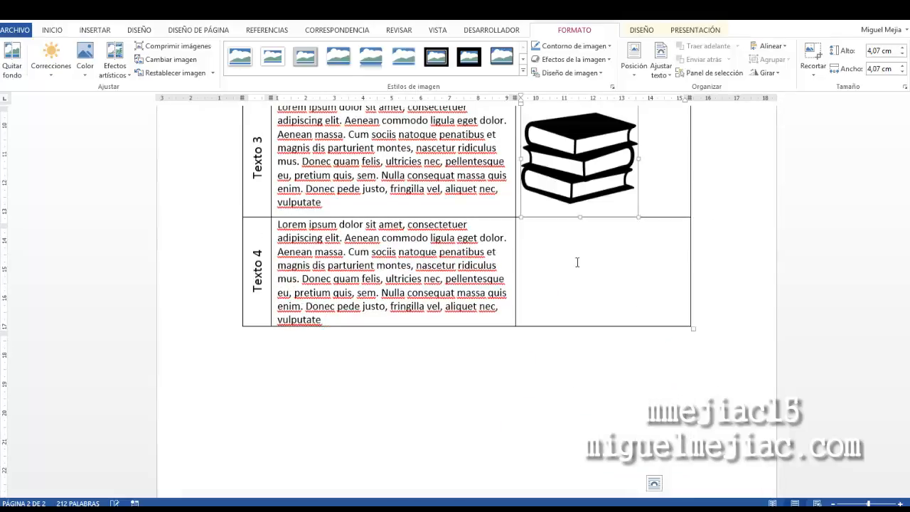
scroll(579, 261, up, 4)
scroll(585, 325, up, 3)
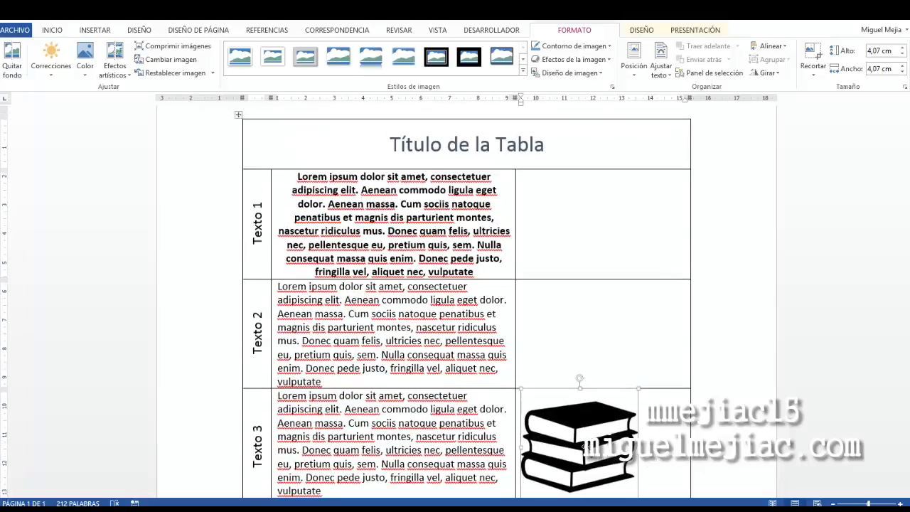
drag(561, 431, 560, 240)
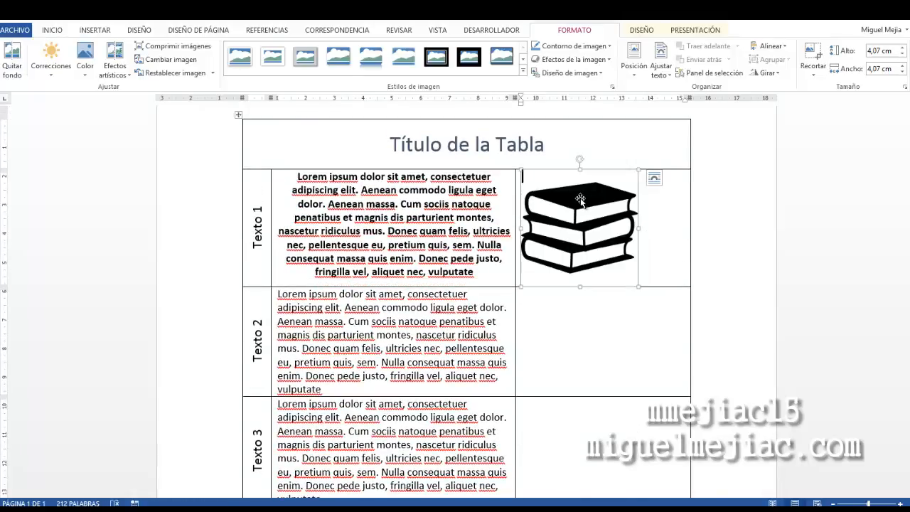
Shrink the books image further to about 3.66 cm
click(673, 234)
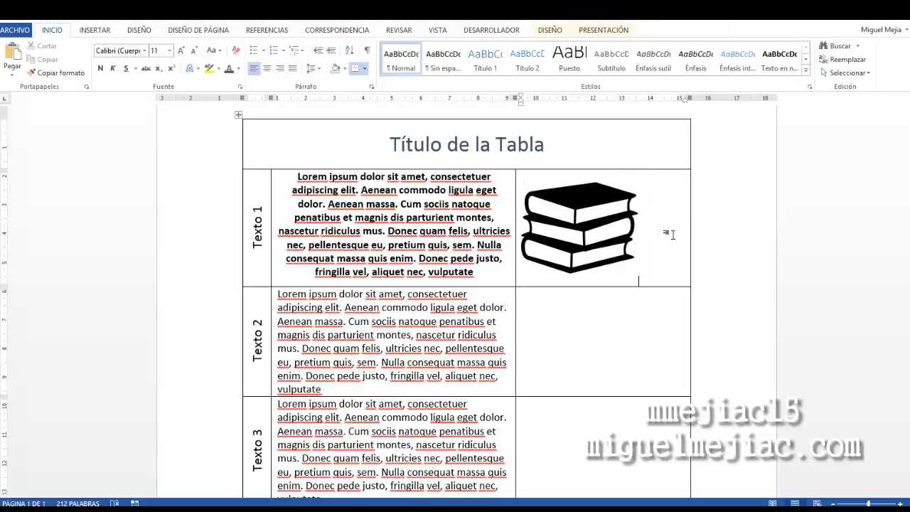
click(589, 234)
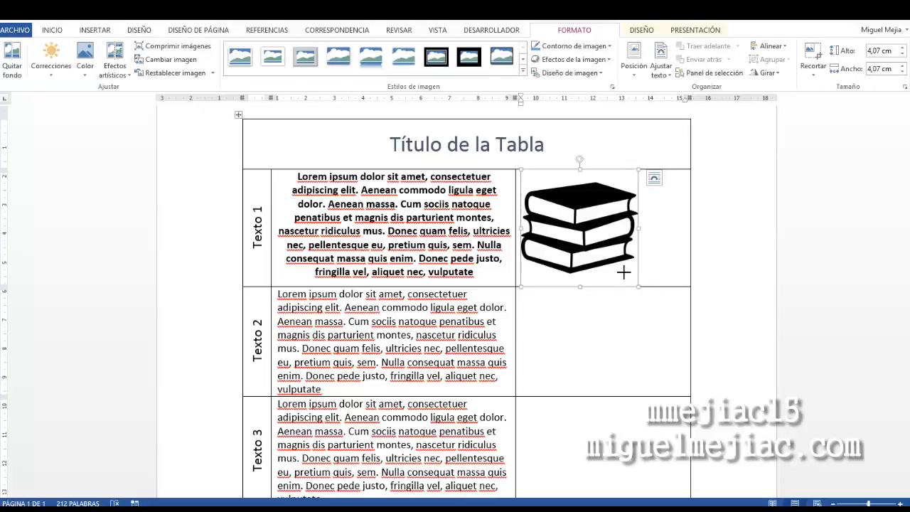
drag(623, 272, 625, 275)
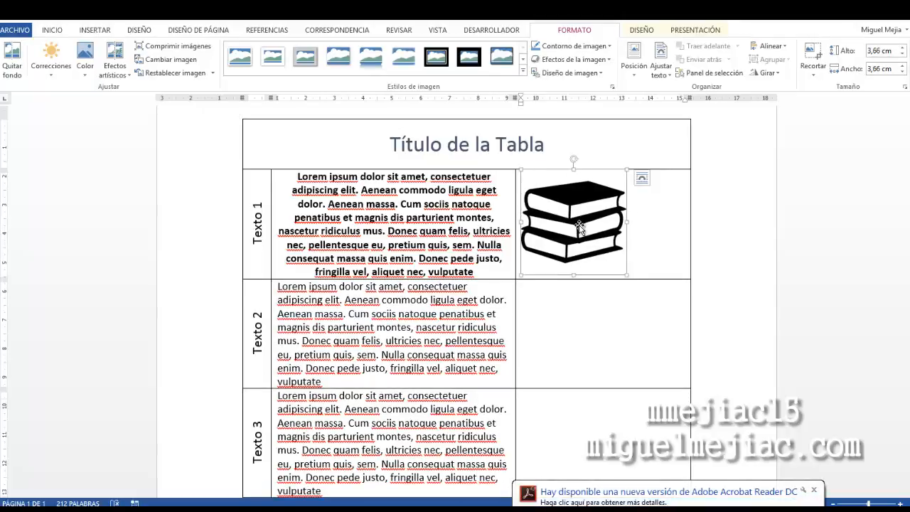
Set the books image's text wrapping to In Front of Text
click(633, 235)
click(601, 182)
click(642, 178)
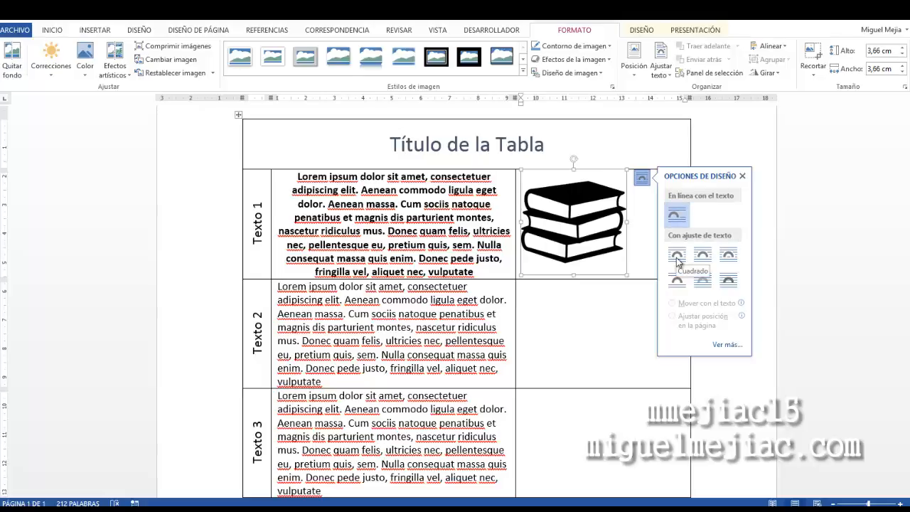
click(733, 287)
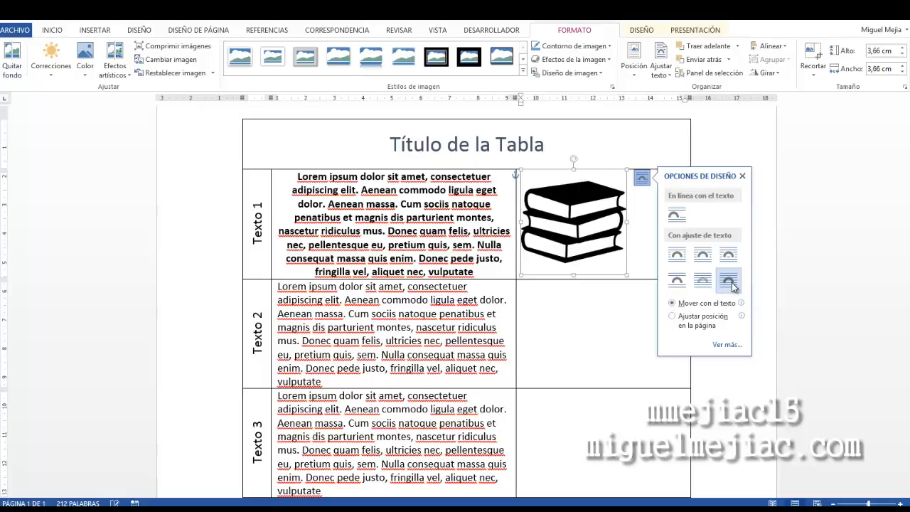
click(762, 287)
Move the books image within the cell, then undo the move
drag(562, 214, 597, 194)
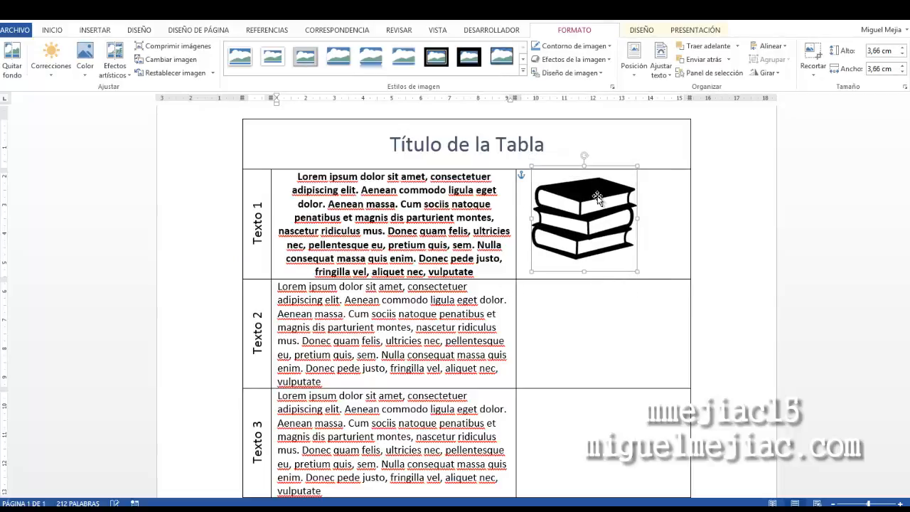
click(41, 18)
click(41, 18)
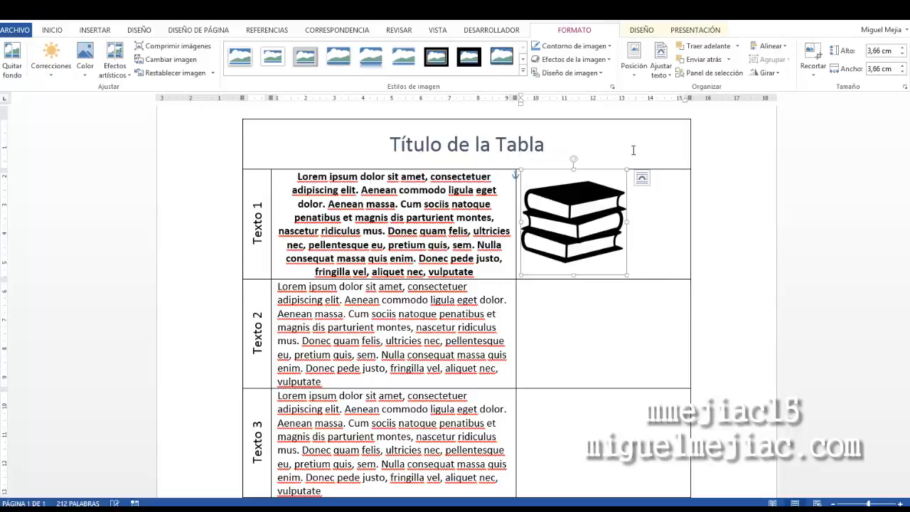
Reposition the books image inside the Texto 1 cell and shrink it to about 2.34 cm
click(642, 178)
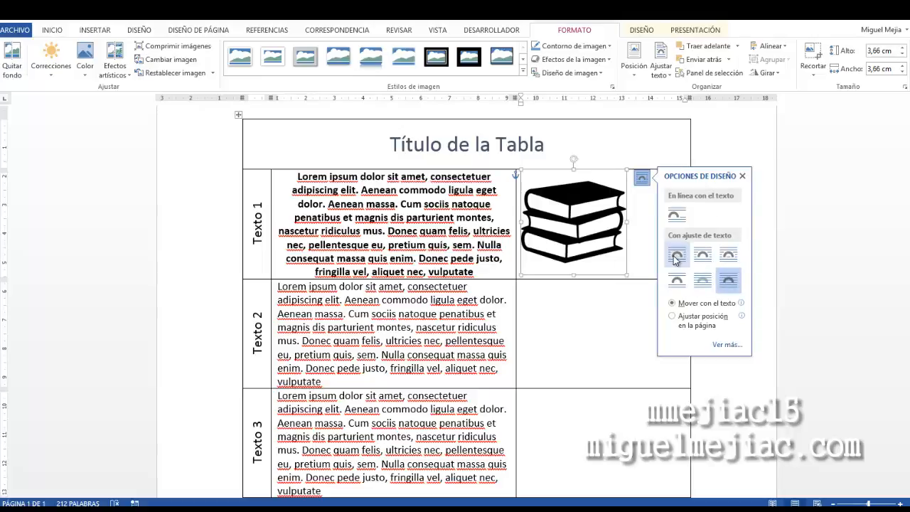
click(645, 227)
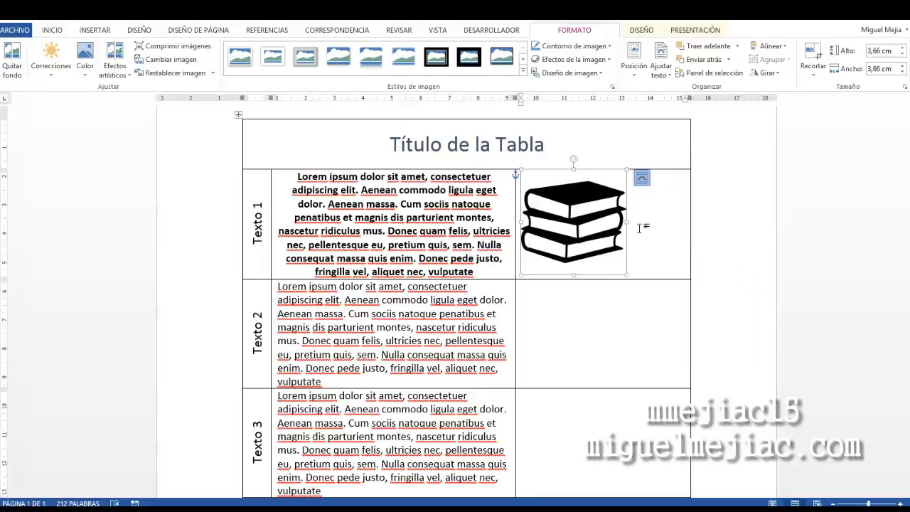
click(602, 208)
mouse_move(603, 208)
mouse_down()
mouse_move(583, 207)
mouse_move(619, 210)
mouse_up()
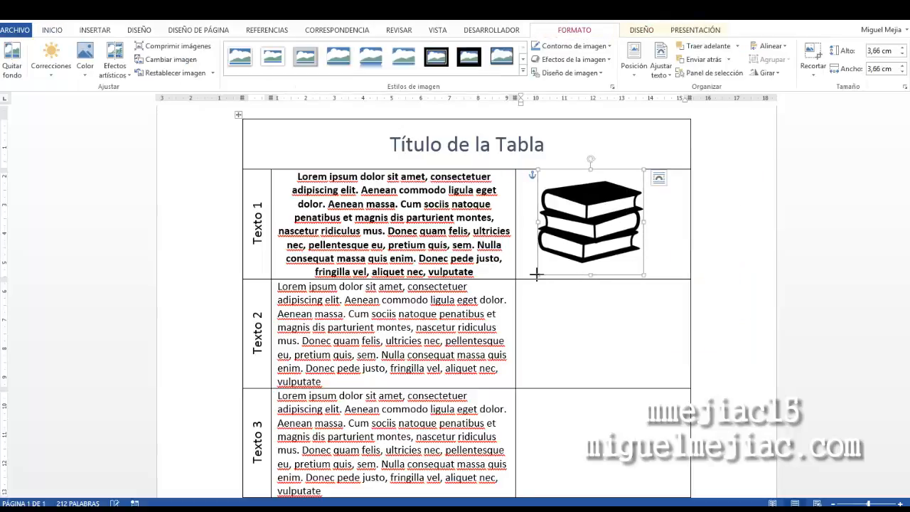
drag(539, 275, 534, 247)
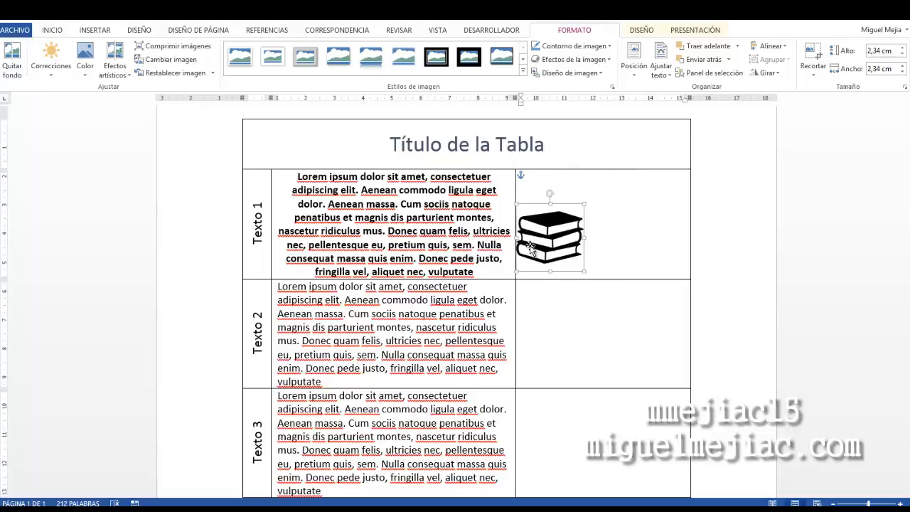
drag(590, 245, 603, 268)
drag(675, 262, 618, 199)
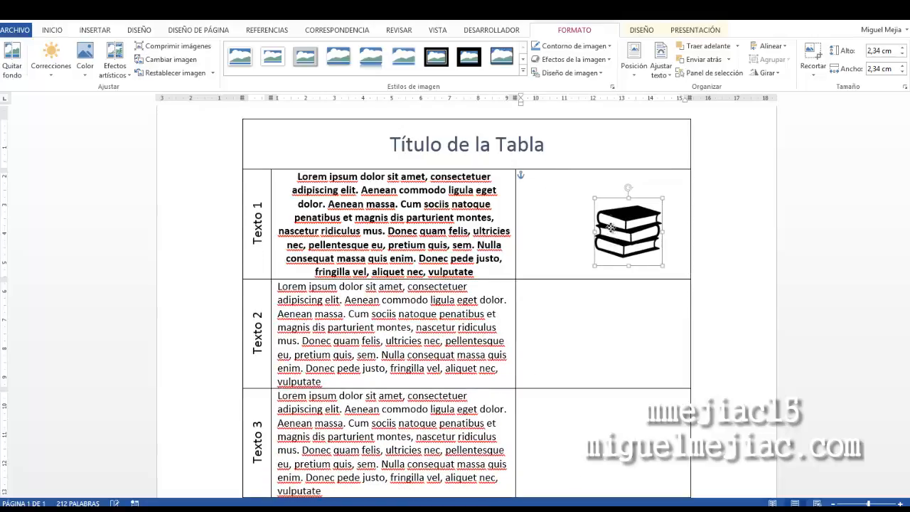
click(666, 222)
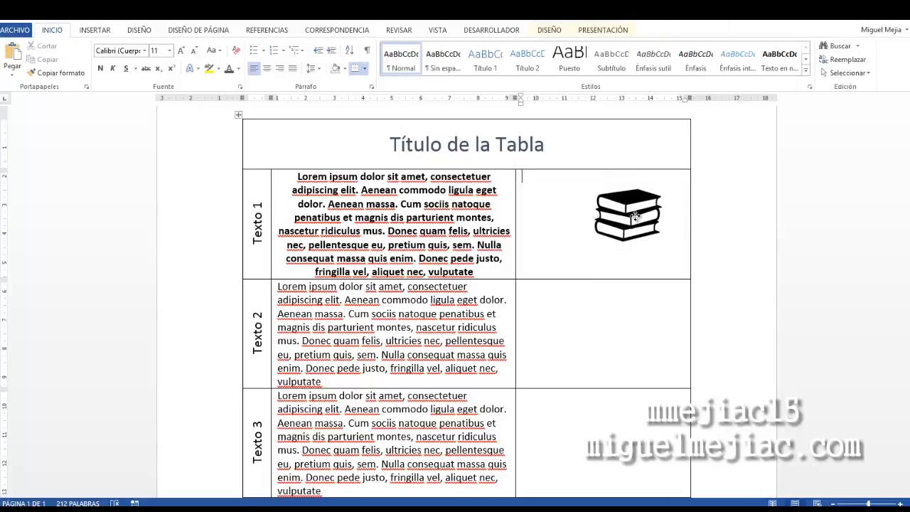
Move the books image toward the left side of the Texto 1 row's right cell
drag(630, 304, 648, 215)
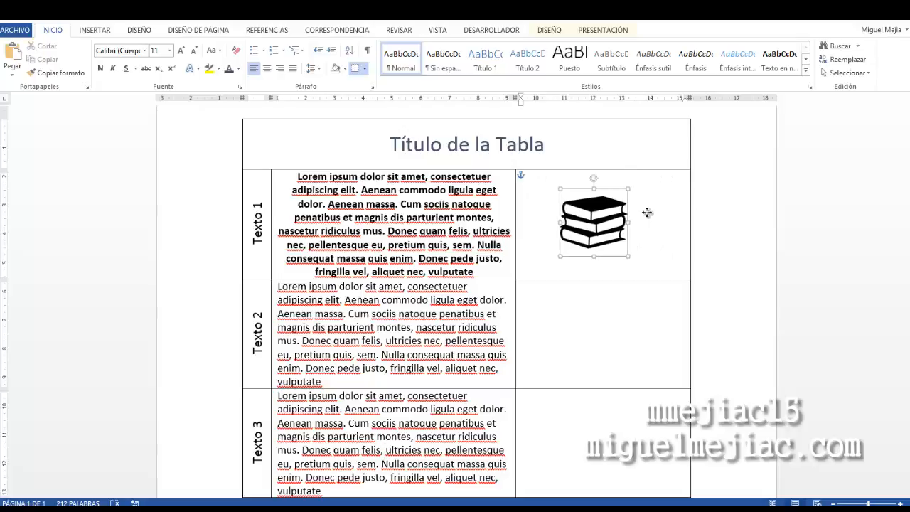
click(583, 220)
drag(606, 244, 565, 238)
click(534, 243)
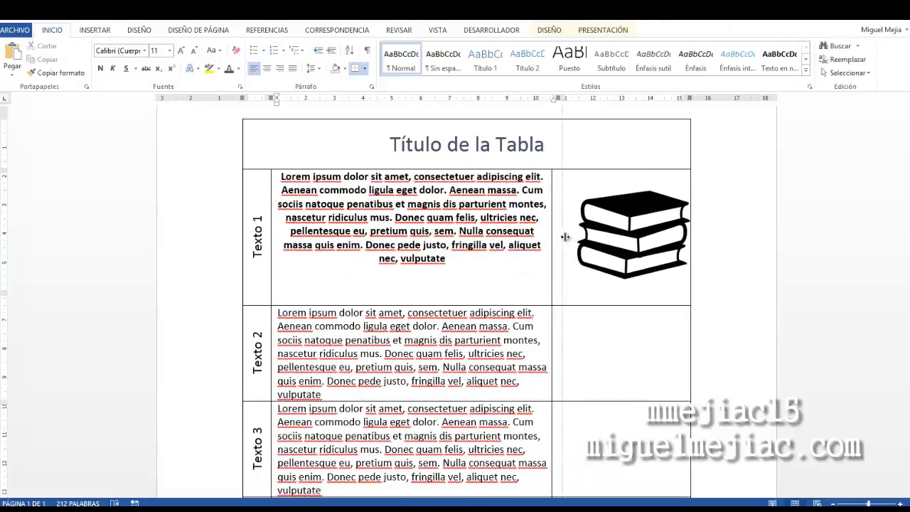
Resize the books image and center it within the Texto 1 row's right cell
click(623, 244)
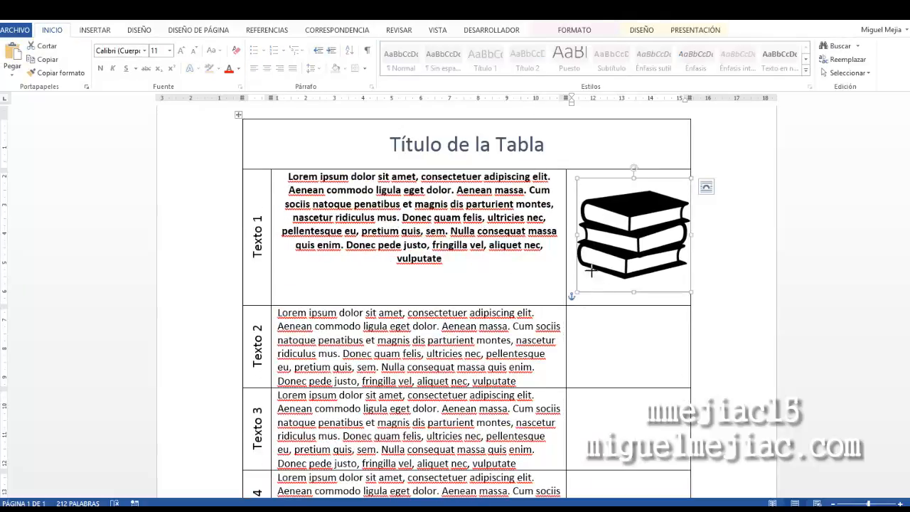
drag(589, 270, 603, 264)
drag(645, 223, 625, 218)
click(657, 314)
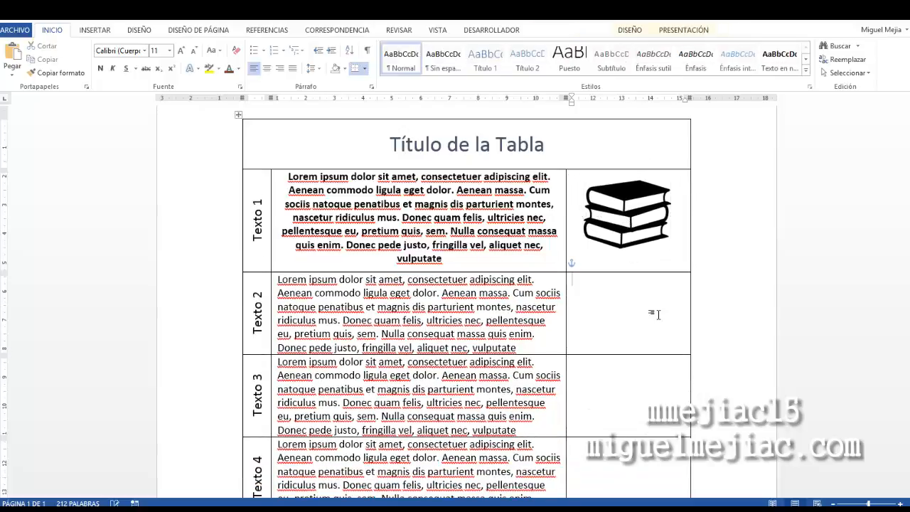
Insert the Experiencia.png image from the iconos folder into the Texto 2 row's right cell
click(94, 29)
click(121, 57)
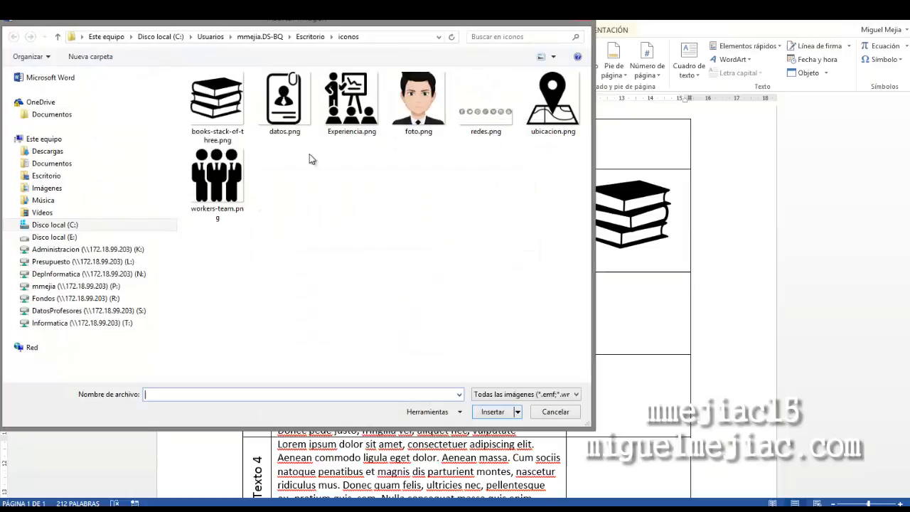
double_click(351, 106)
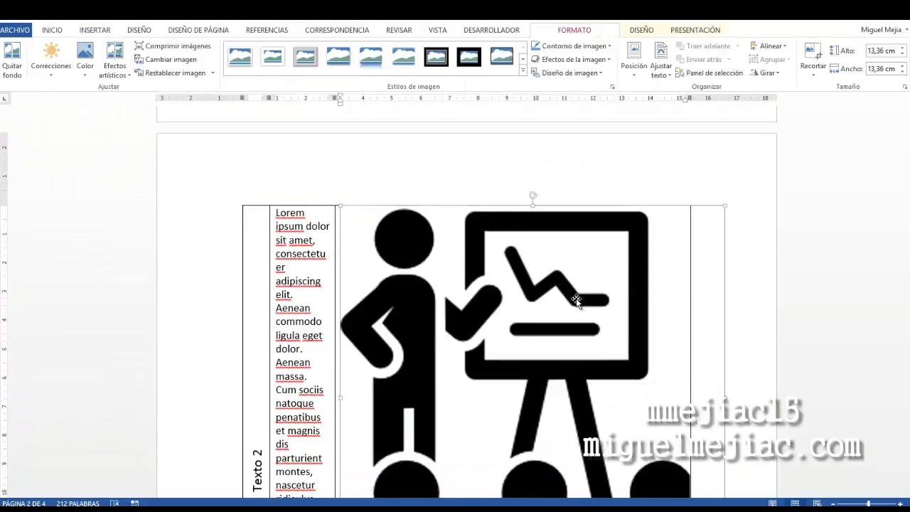
Set the Experiencia image's text wrapping to Square
click(740, 214)
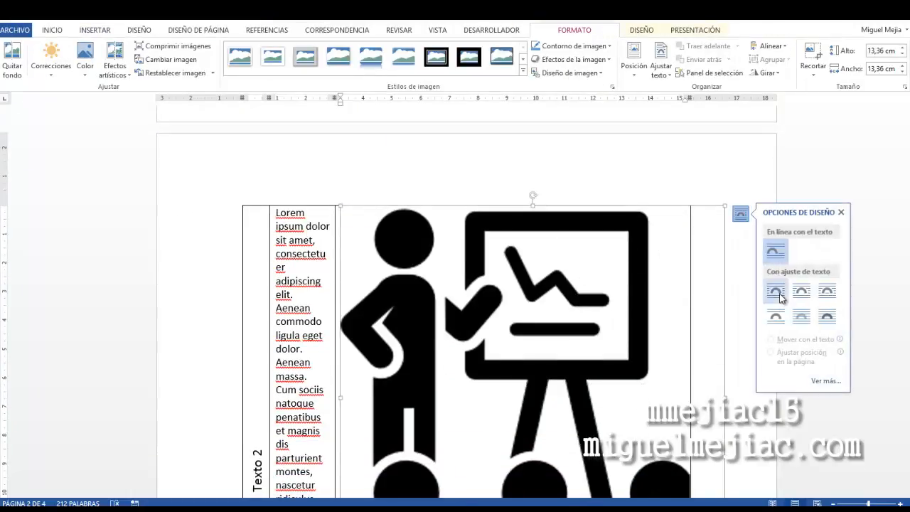
click(776, 294)
scroll(359, 401, down, 5)
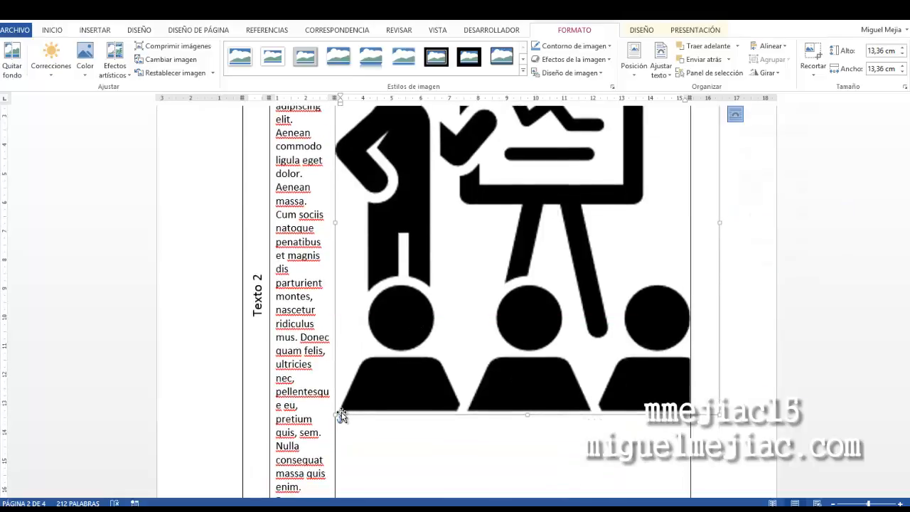
Shrink the Experiencia image to about 3.11 cm square and center it within the Texto 2 row's right cell
drag(335, 415, 564, 188)
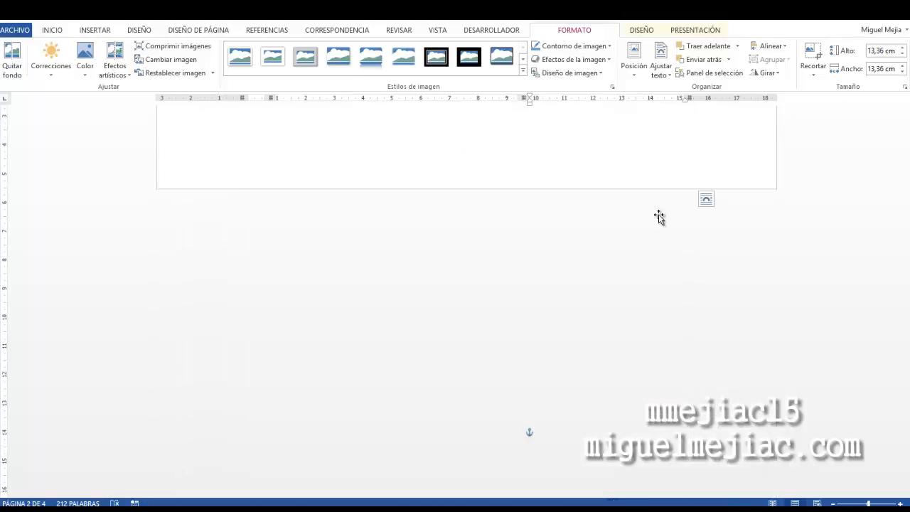
drag(538, 426, 574, 374)
drag(641, 304, 644, 304)
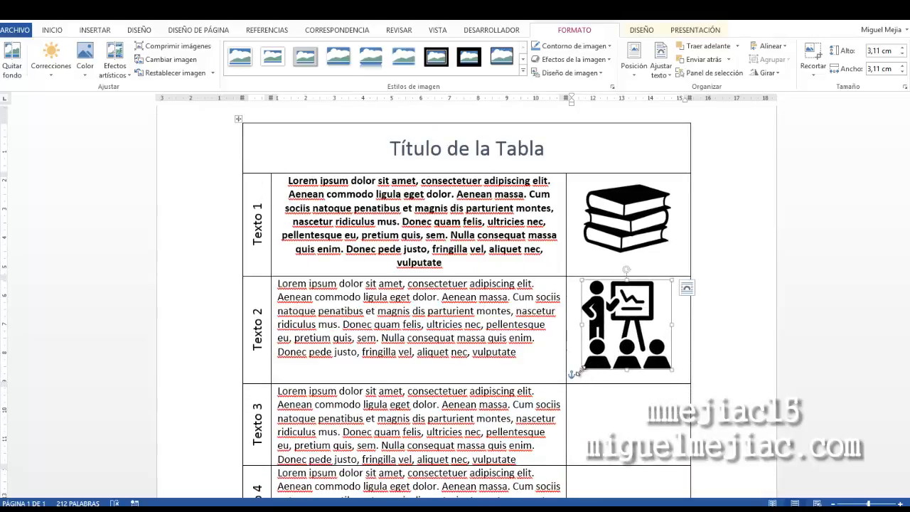
drag(580, 370, 590, 361)
click(638, 405)
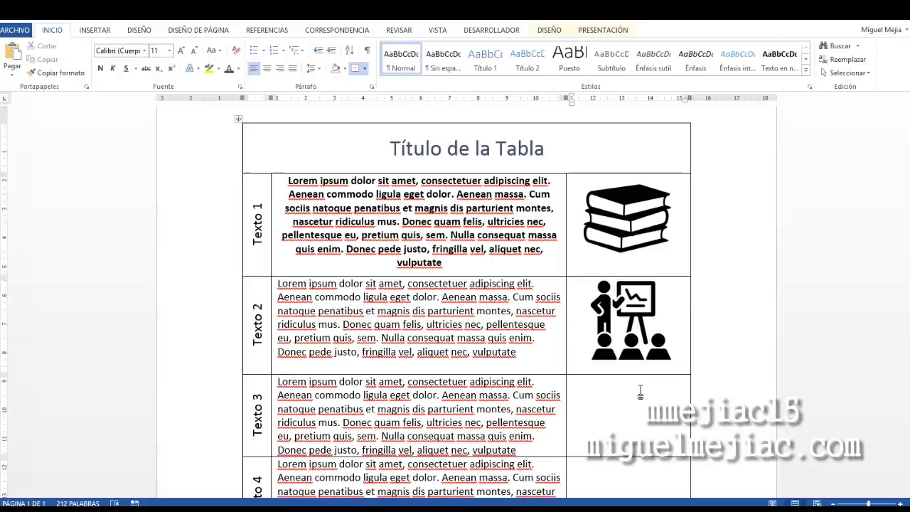
Copy the Experiencia image and paste it into the Texto 3 row's right cell
click(639, 303)
right_click(639, 303)
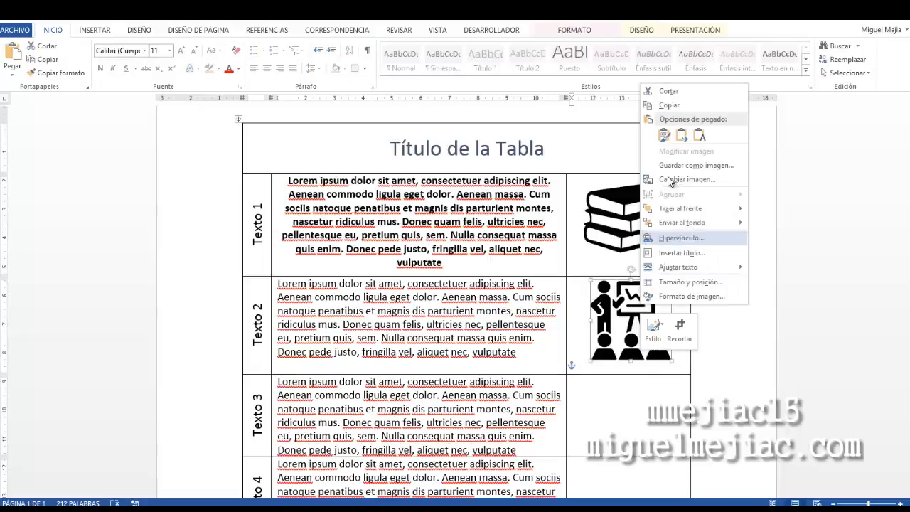
click(693, 101)
right_click(621, 400)
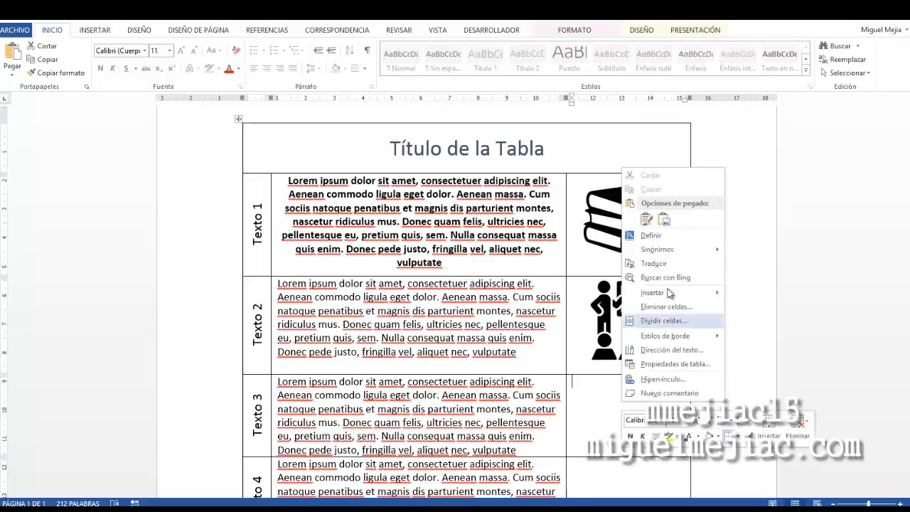
click(668, 224)
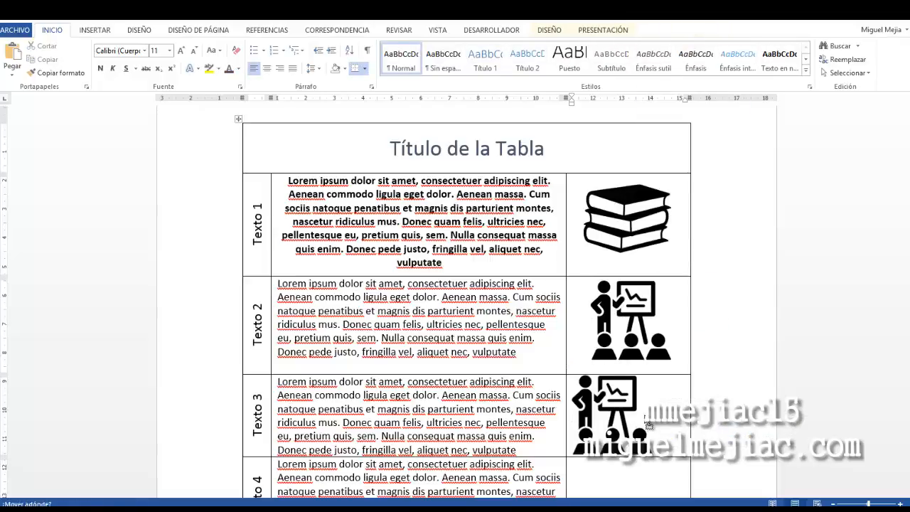
Set the pasted image's text wrapping to Square and center it within the Texto 3 row's right cell
click(648, 425)
click(669, 382)
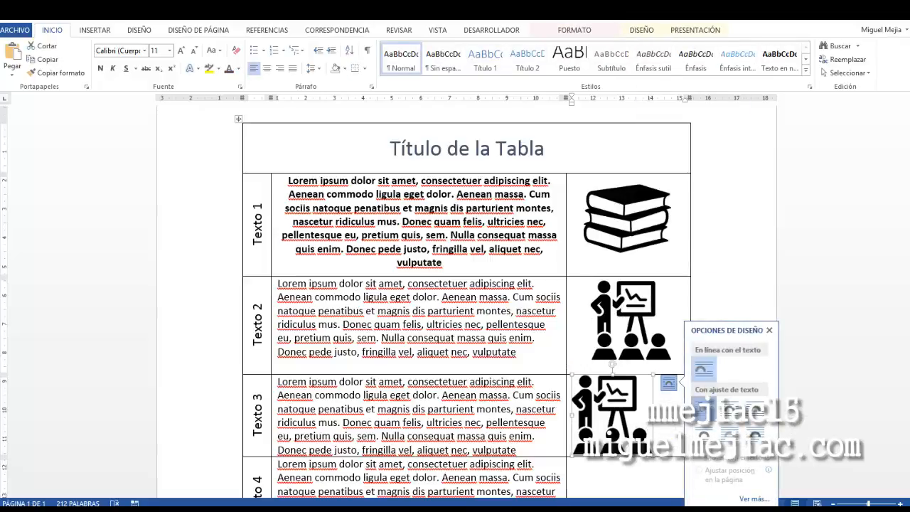
click(702, 411)
drag(618, 392, 637, 400)
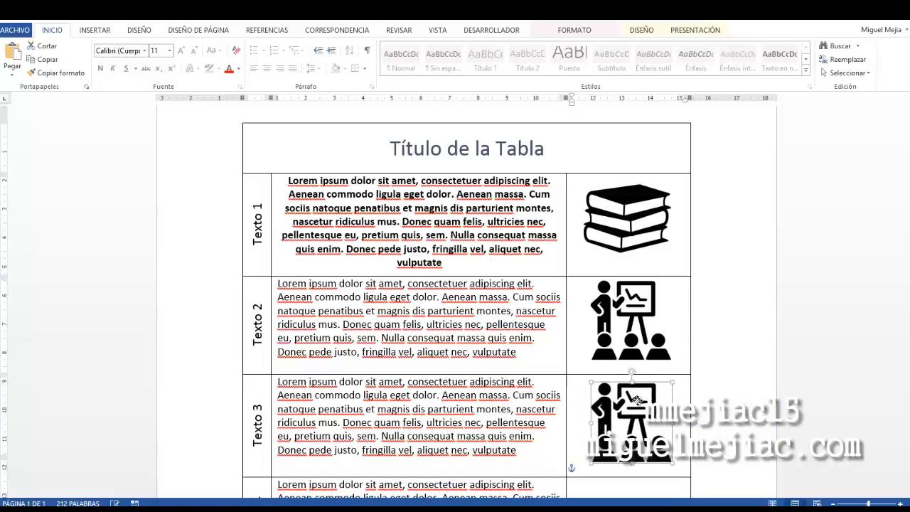
scroll(738, 344, up, 1)
click(402, 359)
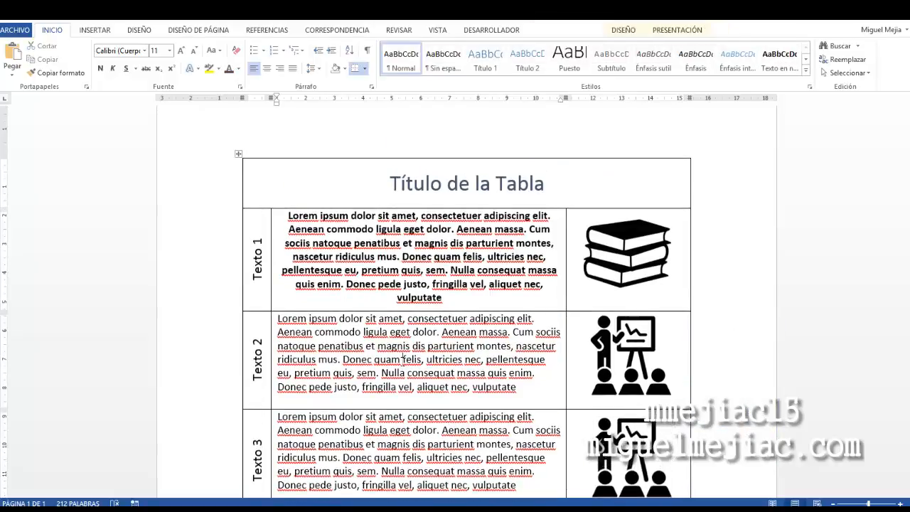
scroll(550, 267, down, 3)
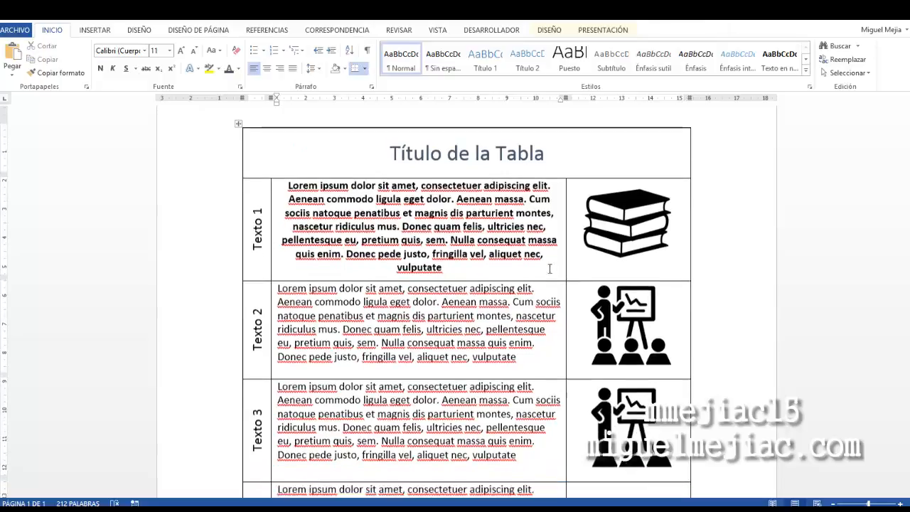
scroll(549, 268, up, 3)
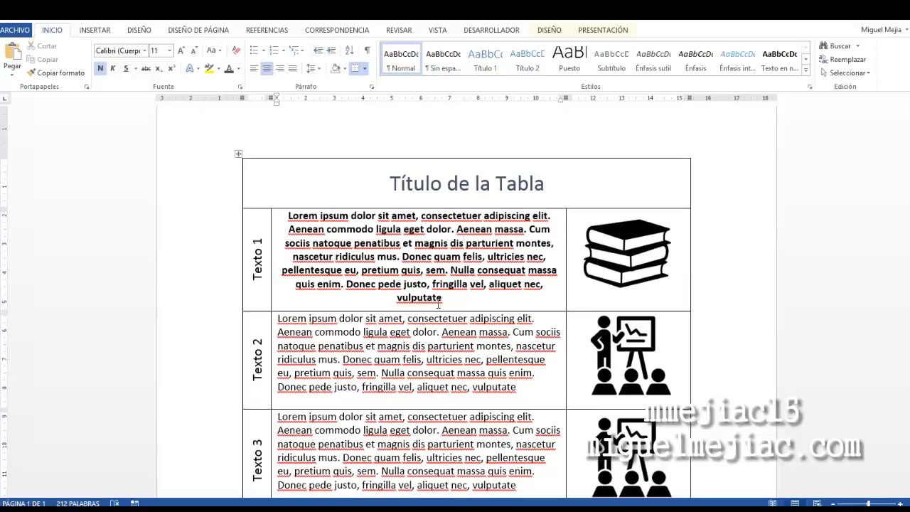
scroll(459, 277, down, 1)
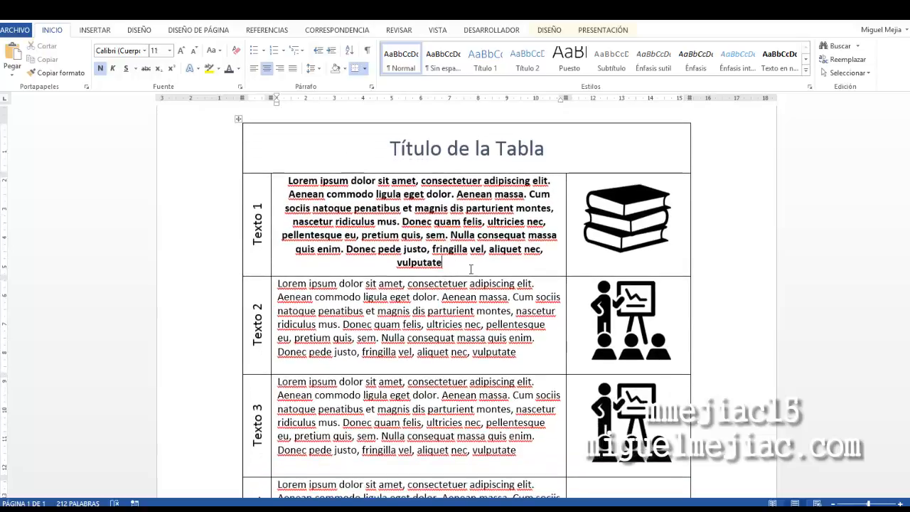